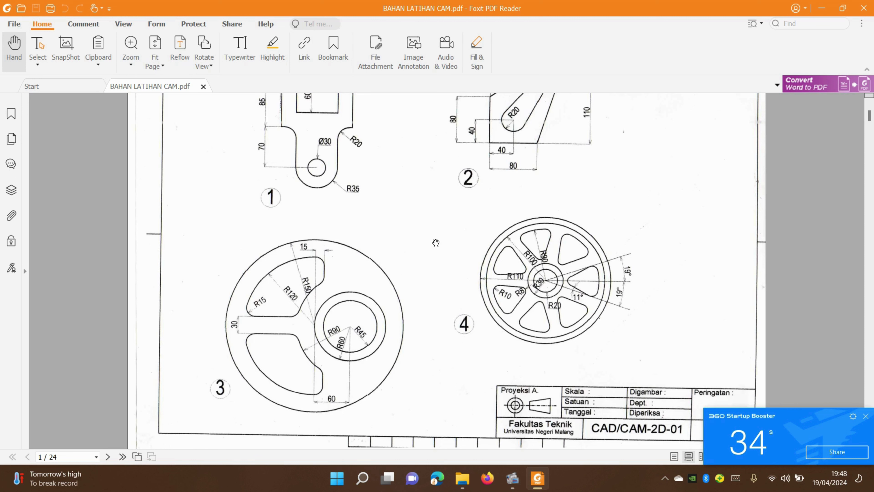
Step: View the whole first page of BAHAN LATIHAN CAM.pdf, launch Mastercam X9 from the desktop and dismiss the Google Drive storage notification
{"action": "scroll", "coordinate": [436, 242], "scroll_direction": "up", "scroll_amount": 3}
{"action": "scroll", "coordinate": [437, 239], "scroll_direction": "down", "scroll_amount": 2, "text": "ctrl"}
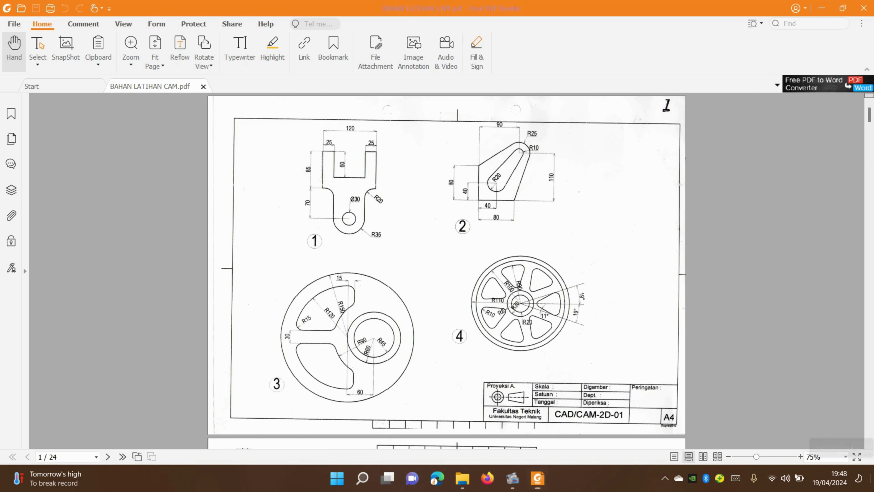
{"action": "key", "text": "super+d"}
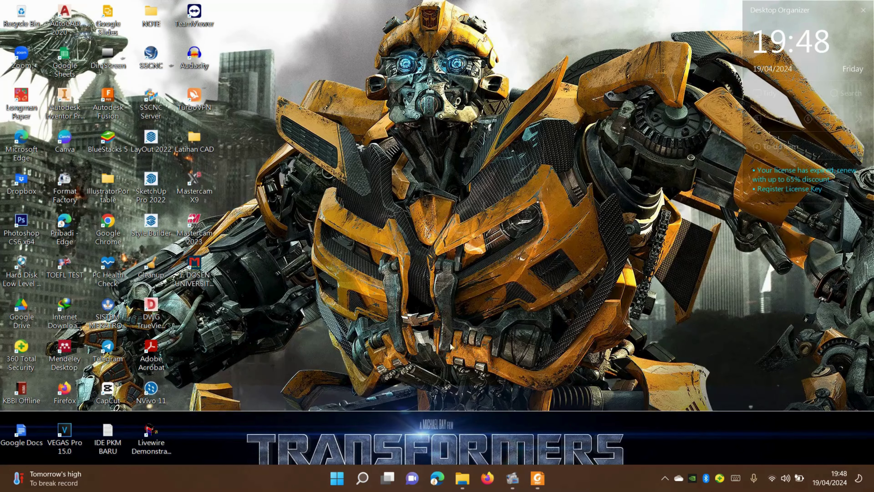
{"action": "double_click", "coordinate": [206, 185]}
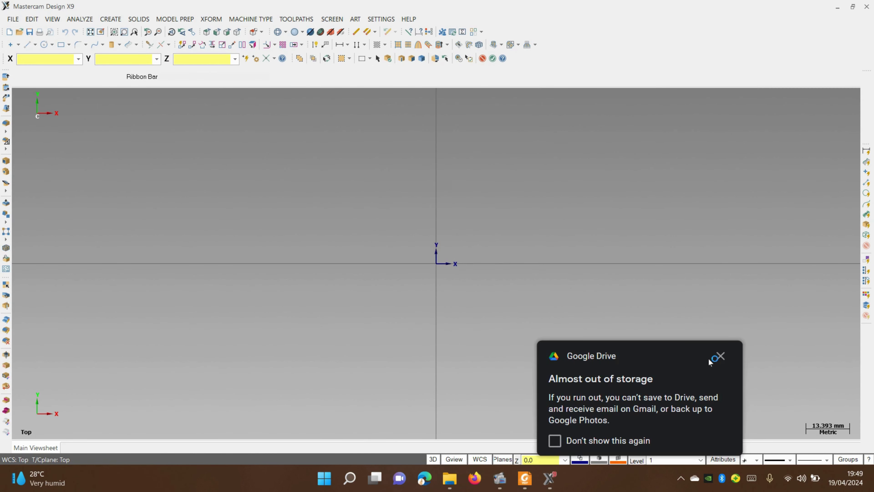
{"action": "left_click", "coordinate": [717, 356]}
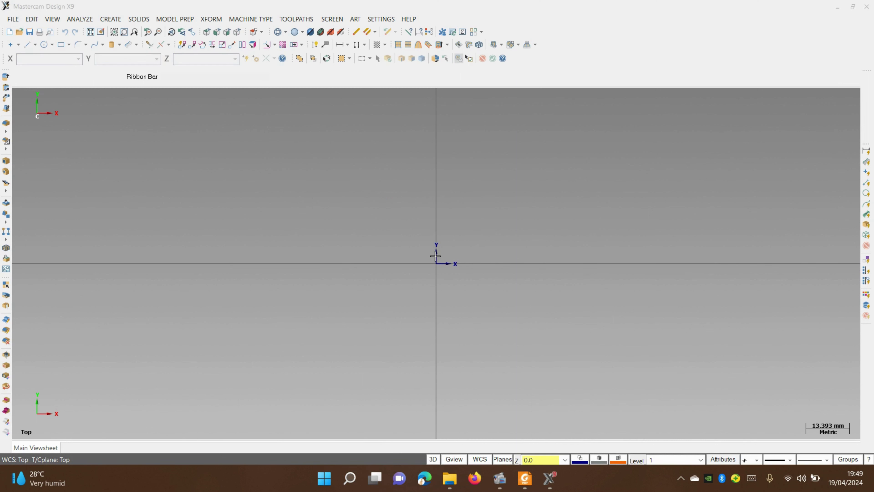
{"action": "left_click", "coordinate": [444, 227]}
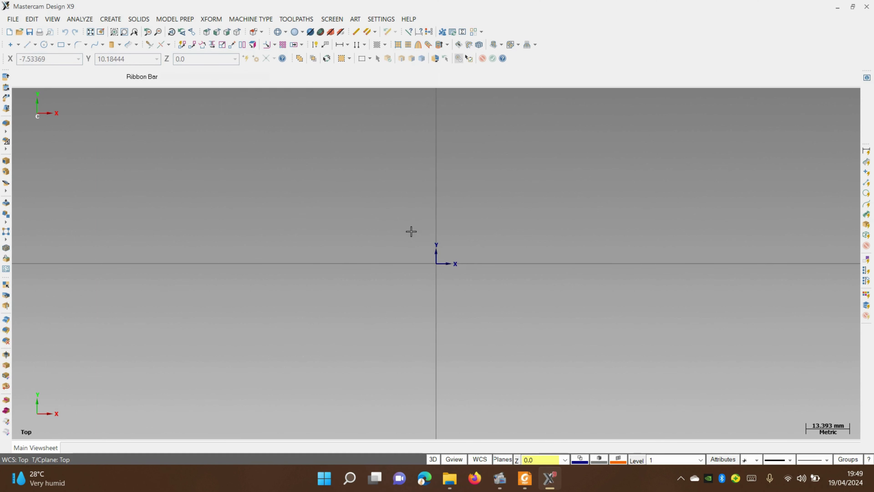
Step: Using drawing 1 in the Foxit PDF as reference, draw a vertical 155 mm line upward from the origin in Mastercam
{"action": "left_click_drag", "start_coordinate": [411, 230], "coordinate": [530, 418]}
{"action": "left_click", "coordinate": [525, 477]}
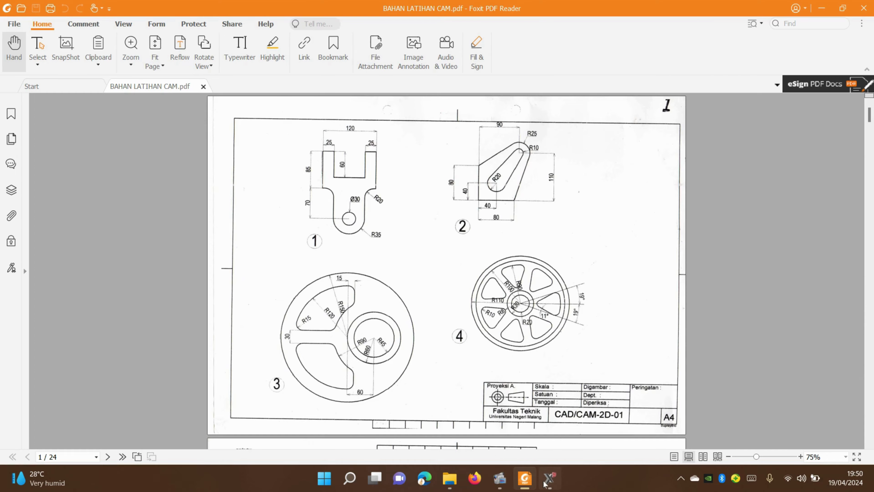
{"action": "left_click", "coordinate": [550, 478]}
{"action": "left_click_drag", "start_coordinate": [519, 429], "coordinate": [357, 221]}
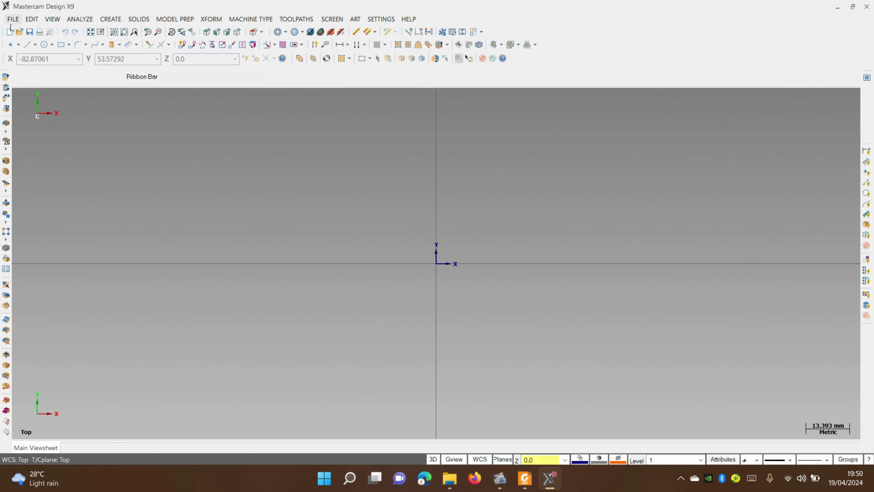
{"action": "left_click", "coordinate": [28, 44]}
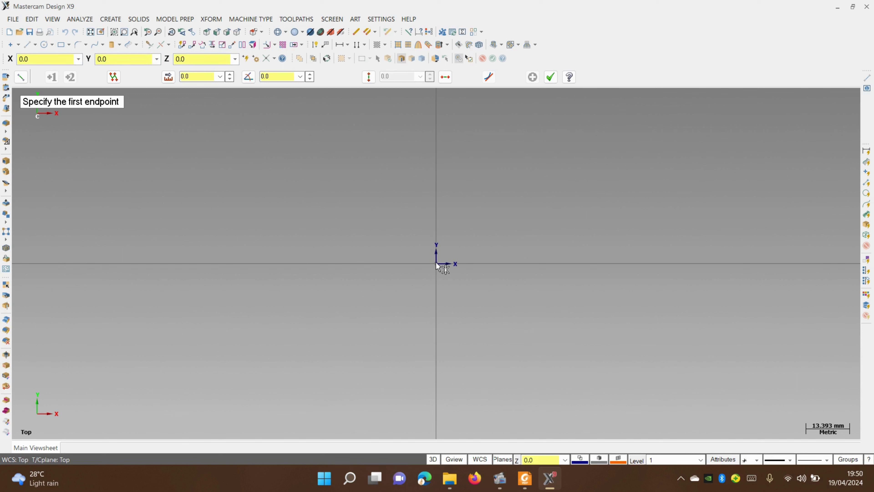
{"action": "left_click", "coordinate": [436, 264]}
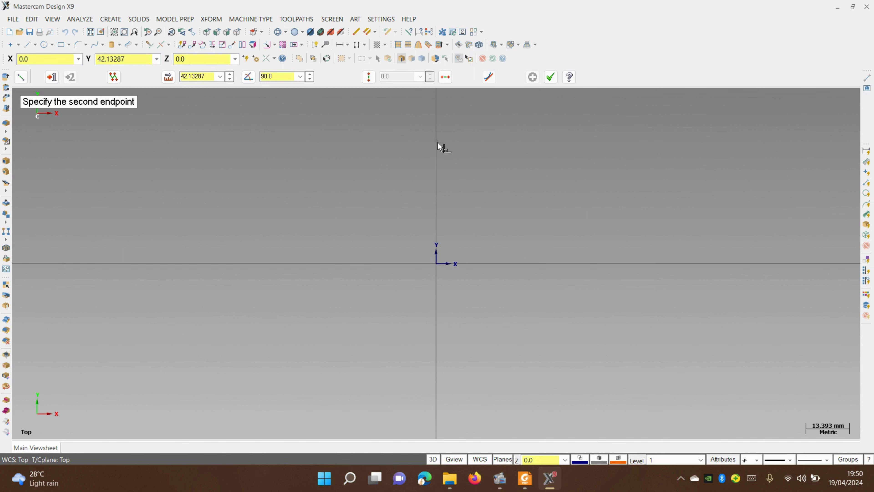
{"action": "left_click", "coordinate": [436, 156]}
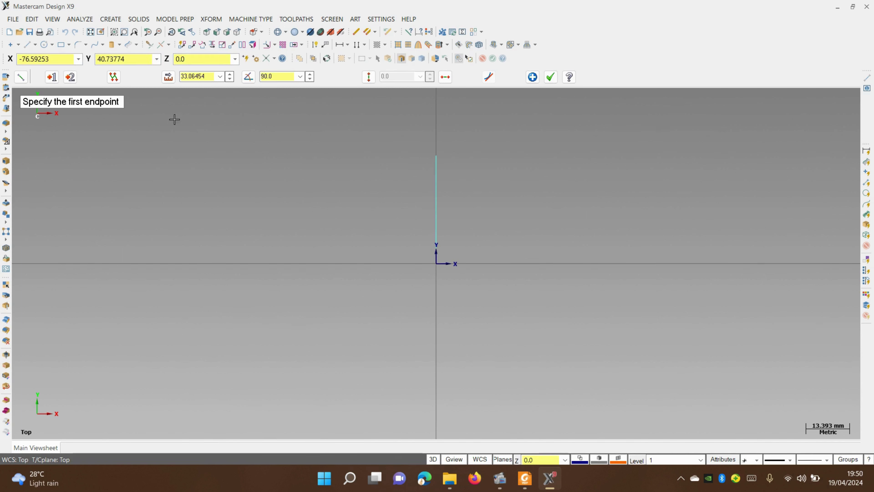
{"action": "left_click", "coordinate": [210, 75]}
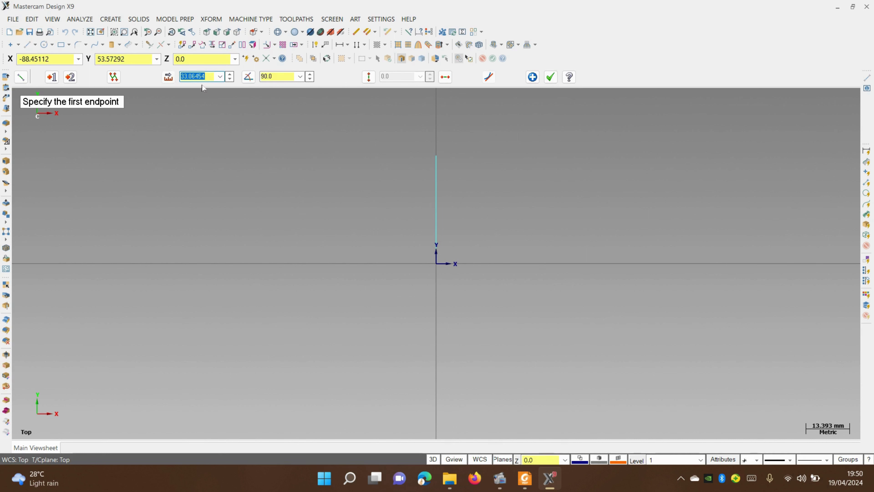
{"action": "type", "text": "155"}
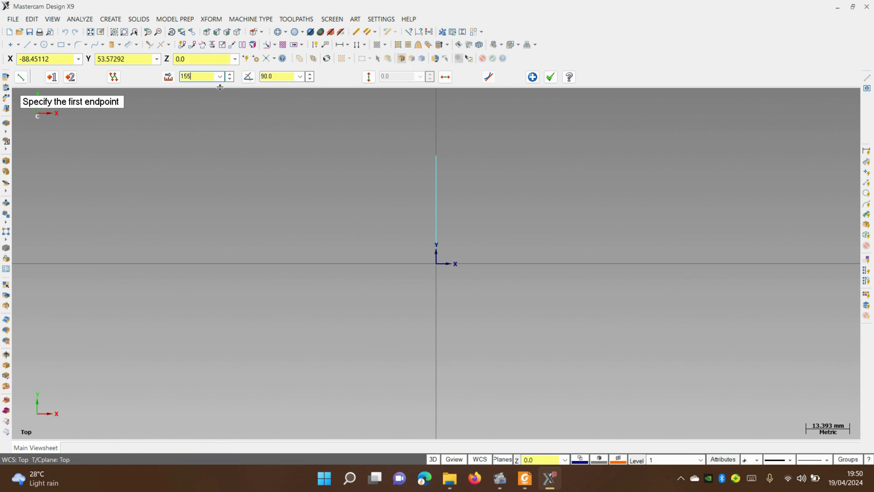
{"action": "key", "text": "Return"}
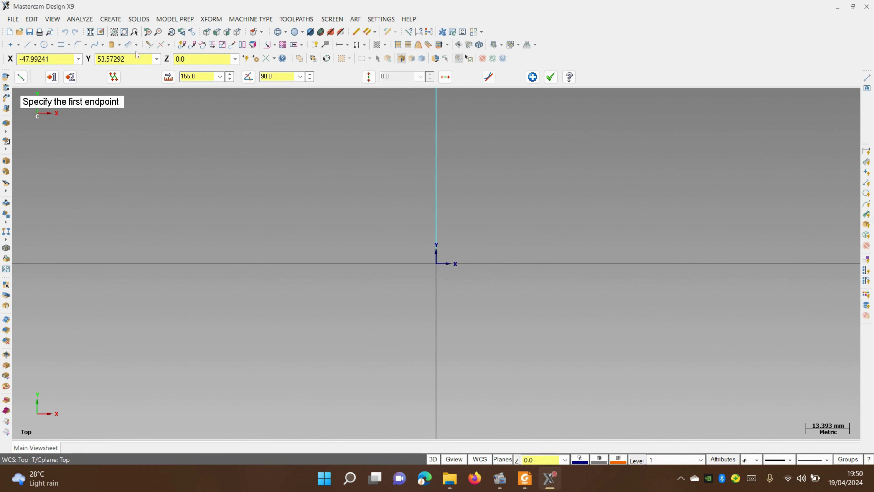
{"action": "scroll", "coordinate": [384, 183], "scroll_direction": "down", "scroll_amount": 3}
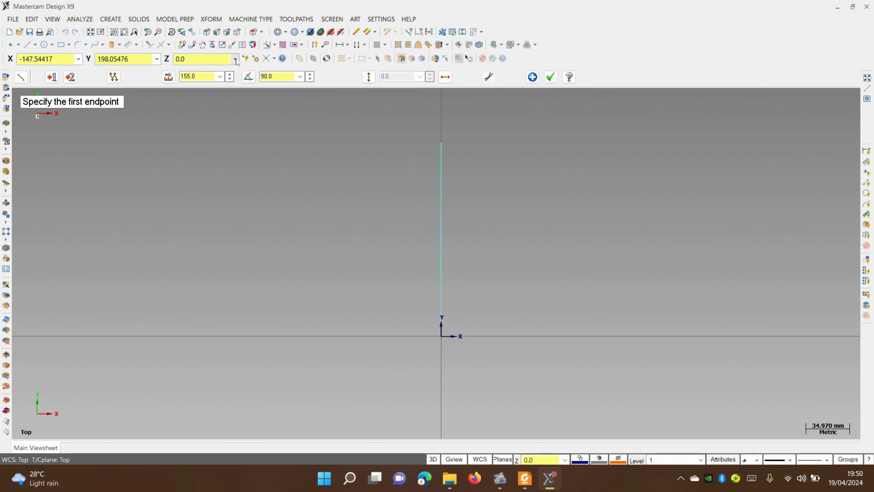
{"action": "key", "text": "Escape"}
Step: Check drawing 1's width in the PDF and offset copies of the vertical centre line 60 mm to both sides in Mastercam
{"action": "left_click", "coordinate": [275, 45]}
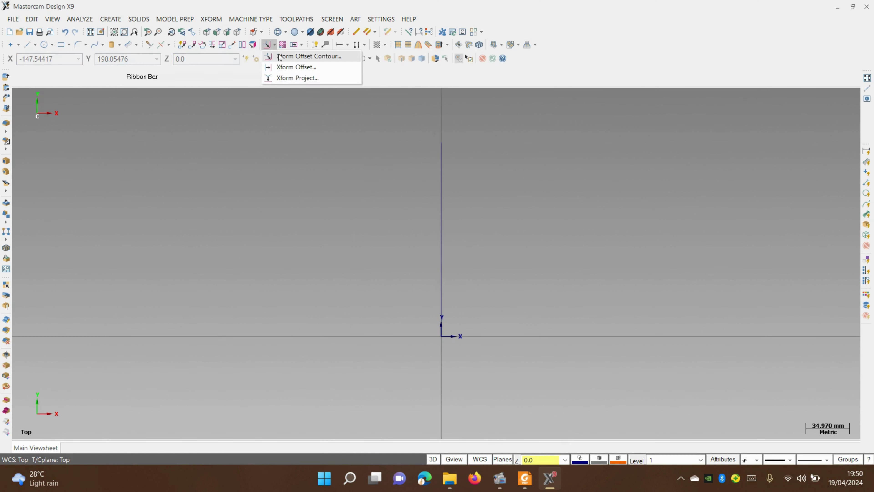
{"action": "left_click", "coordinate": [293, 67]}
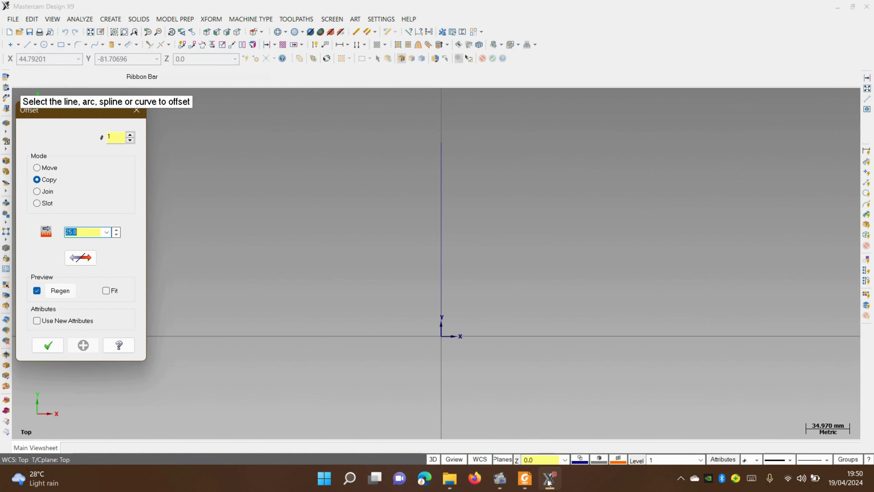
{"action": "left_click", "coordinate": [525, 478]}
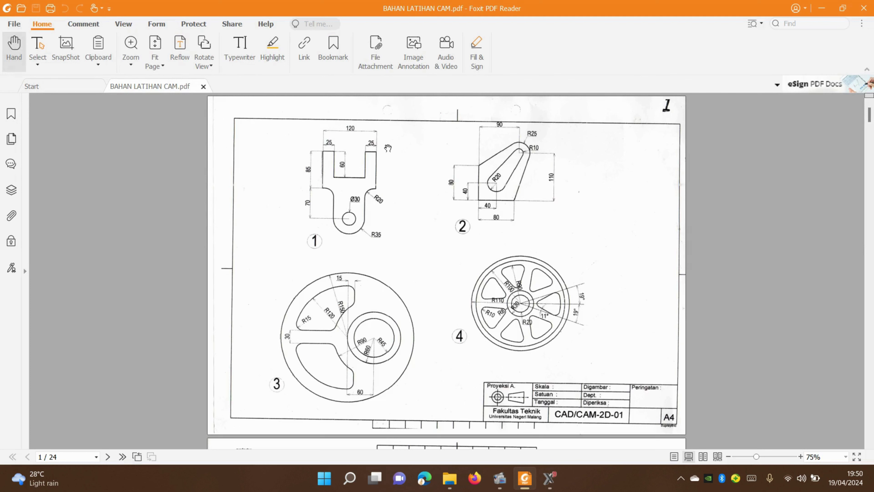
{"action": "left_click", "coordinate": [549, 478]}
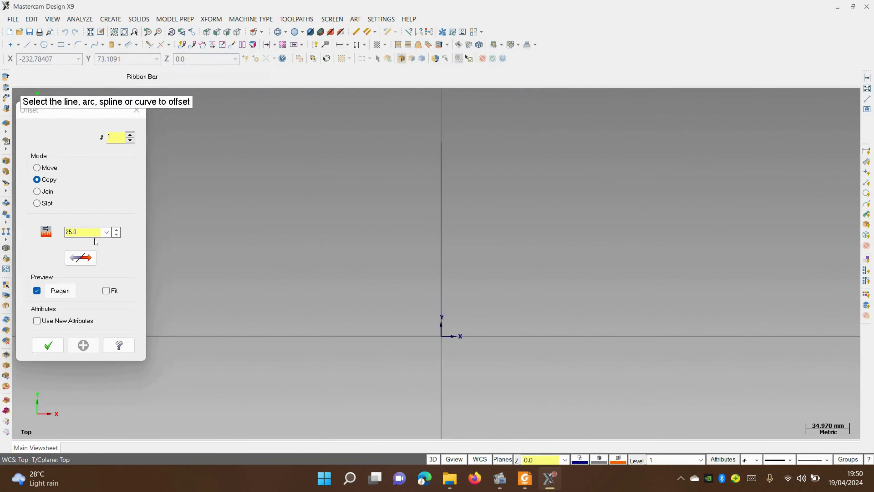
{"action": "left_click", "coordinate": [104, 232]}
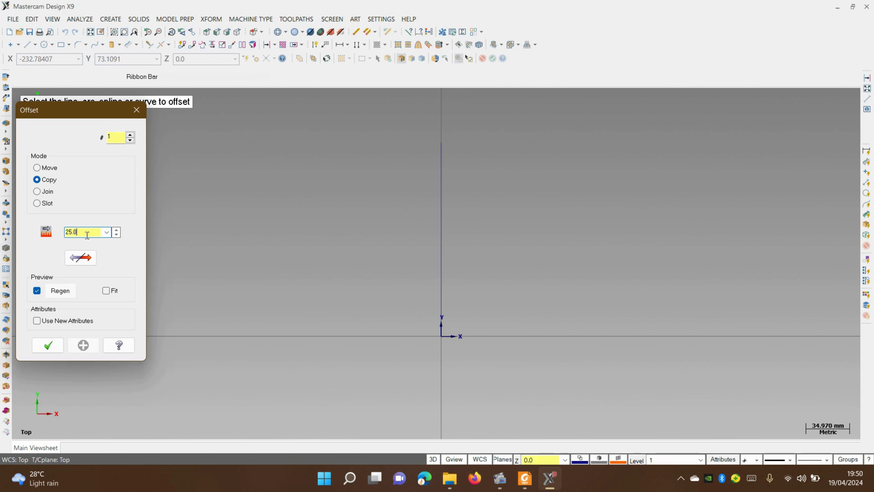
{"action": "left_click_drag", "start_coordinate": [87, 235], "coordinate": [72, 233]}
{"action": "type", "text": "60"}
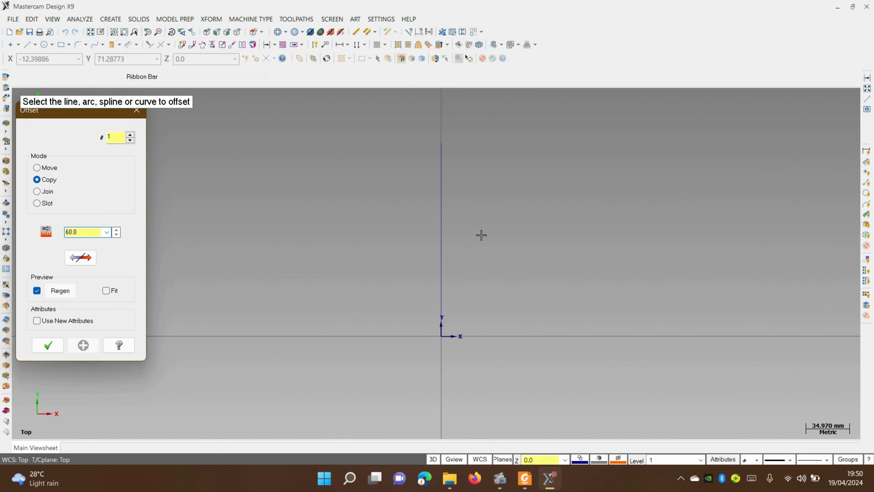
{"action": "left_click", "coordinate": [441, 235]}
{"action": "left_click", "coordinate": [480, 235]}
{"action": "left_click", "coordinate": [441, 240]}
{"action": "left_click", "coordinate": [382, 242]}
{"action": "left_click", "coordinate": [83, 346]}
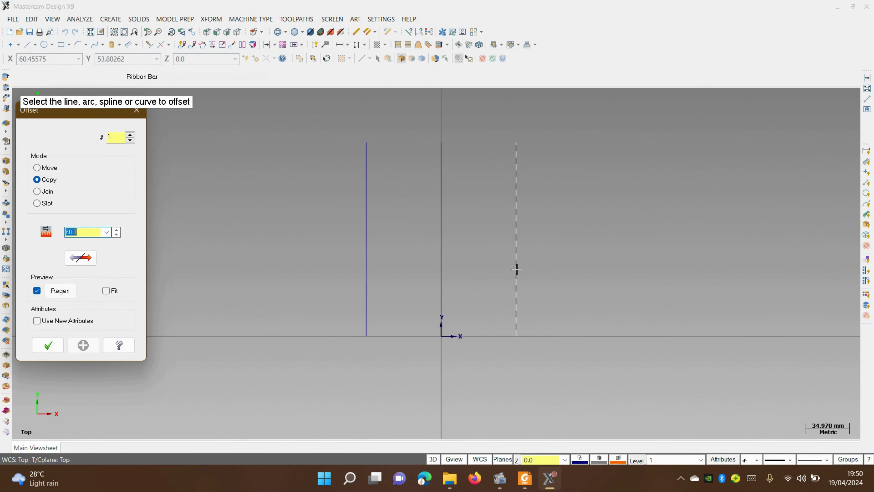
Step: Offset copies of the two outer vertical lines 25 mm inward toward the centre line
{"action": "type", "text": "25"}
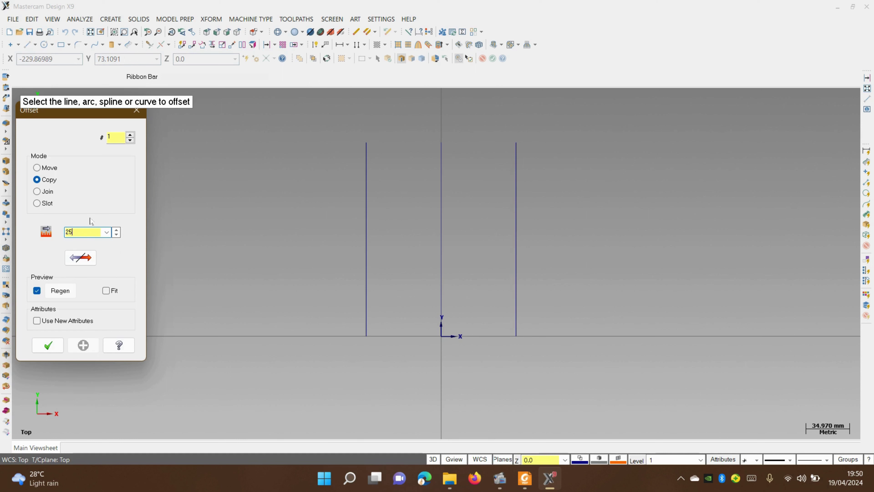
{"action": "left_click", "coordinate": [516, 225]}
{"action": "left_click", "coordinate": [350, 233]}
{"action": "left_click", "coordinate": [365, 230]}
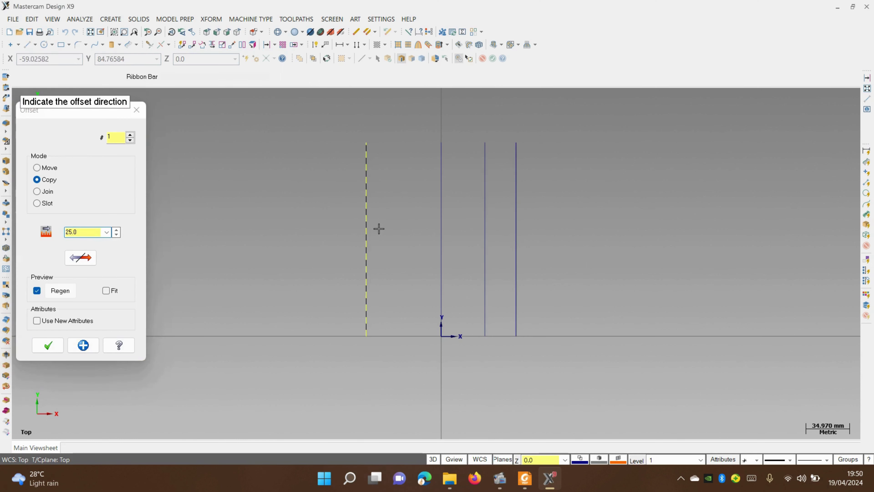
{"action": "left_click", "coordinate": [379, 236]}
{"action": "left_click", "coordinate": [50, 344]}
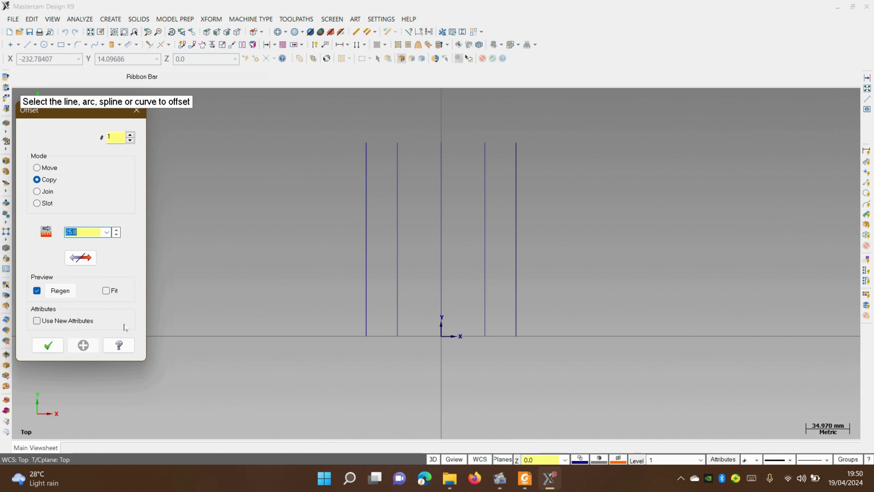
{"action": "key", "text": "Escape"}
Step: Draw a 120 mm horizontal line joining the upper endpoints of the two outer vertical lines
{"action": "left_click", "coordinate": [23, 45]}
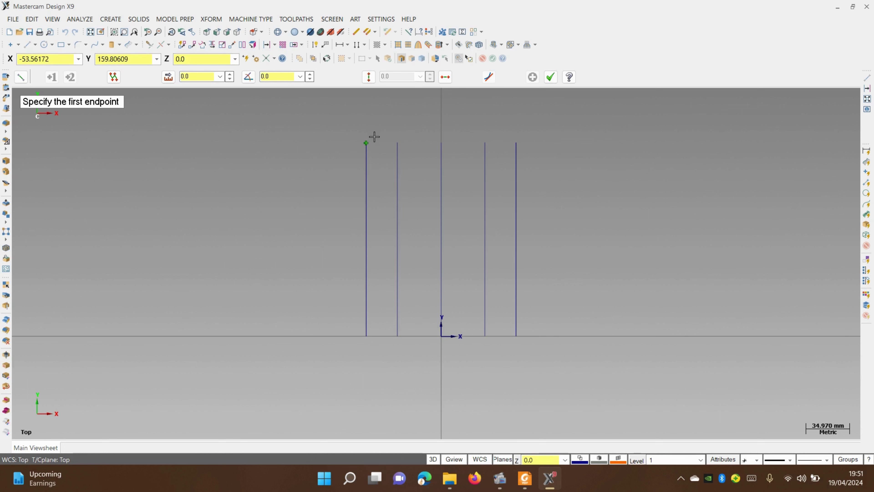
{"action": "scroll", "coordinate": [380, 132], "scroll_direction": "up", "scroll_amount": 3}
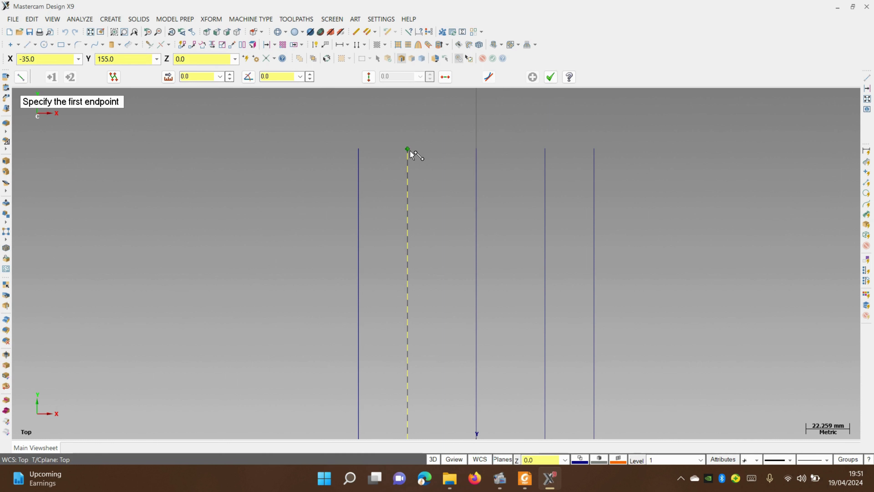
{"action": "left_click", "coordinate": [358, 150]}
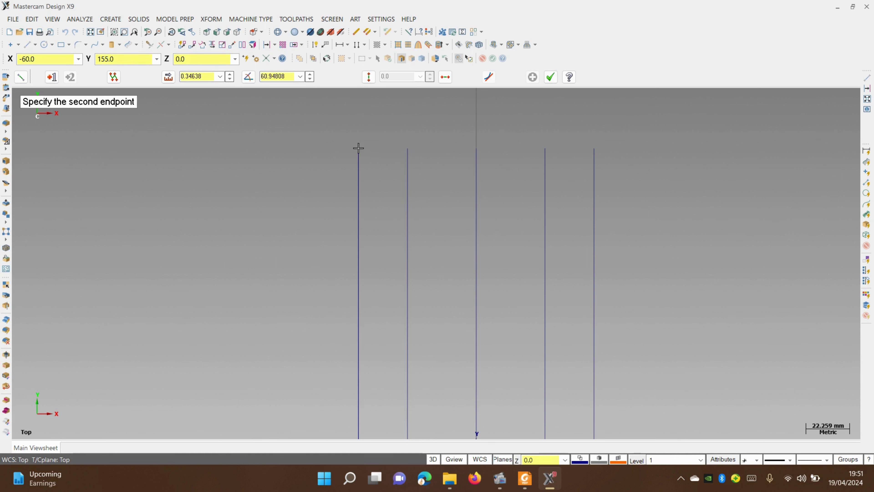
{"action": "left_click", "coordinate": [594, 149]}
{"action": "scroll", "coordinate": [451, 131], "scroll_direction": "down", "scroll_amount": 2}
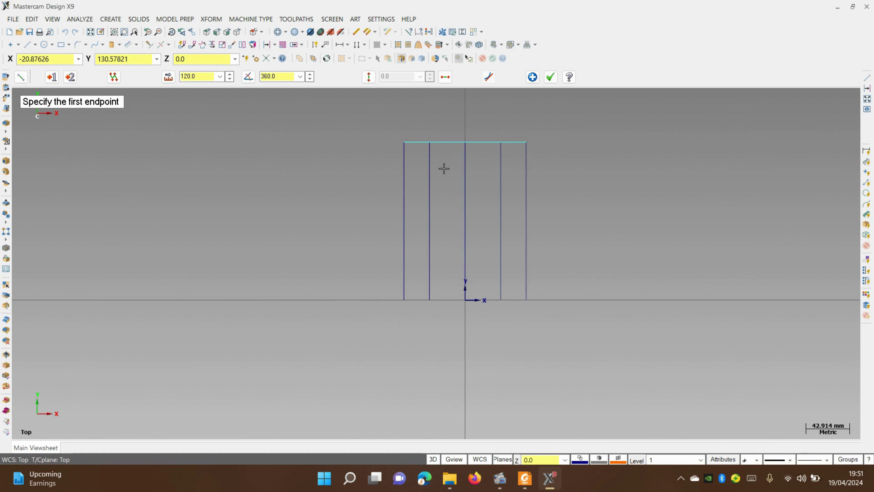
{"action": "key", "text": "Escape"}
Step: Check the slot depth in the PDF and offset a copy of the top horizontal line 60 mm downward in Mastercam
{"action": "left_click", "coordinate": [274, 45]}
{"action": "left_click", "coordinate": [285, 71]}
{"action": "left_click", "coordinate": [274, 48]}
{"action": "left_click", "coordinate": [285, 67]}
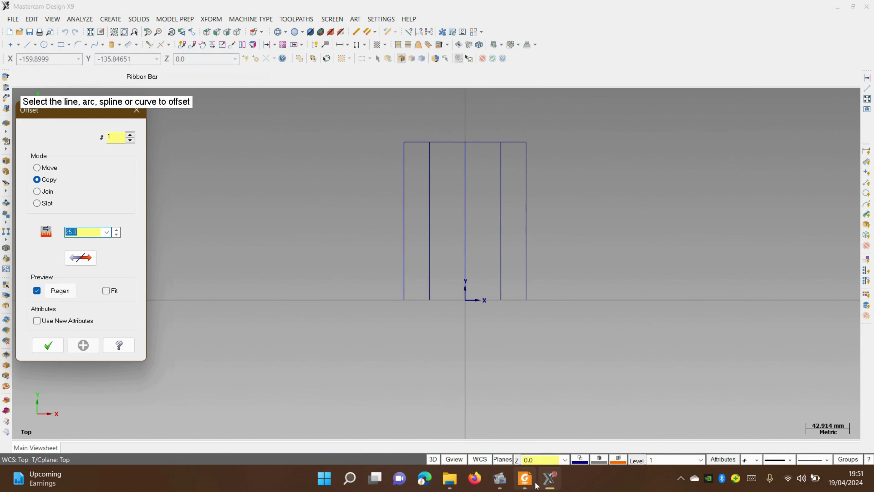
{"action": "left_click", "coordinate": [525, 479]}
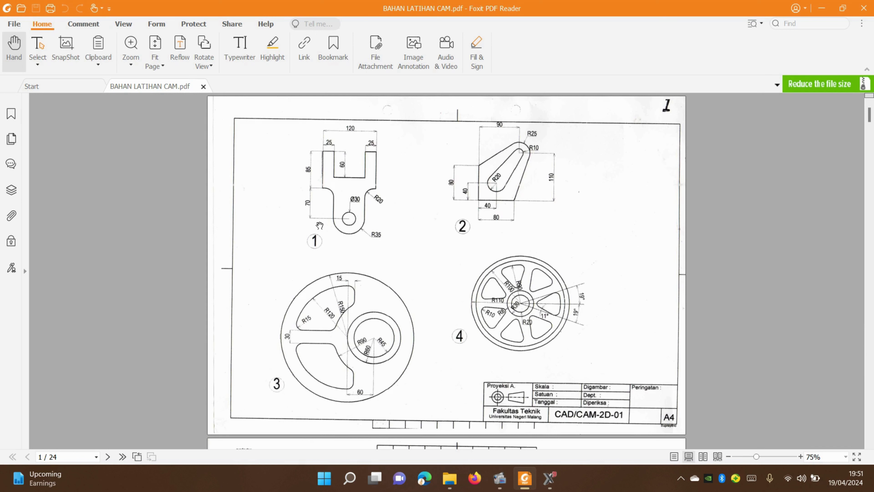
{"action": "left_click", "coordinate": [549, 478]}
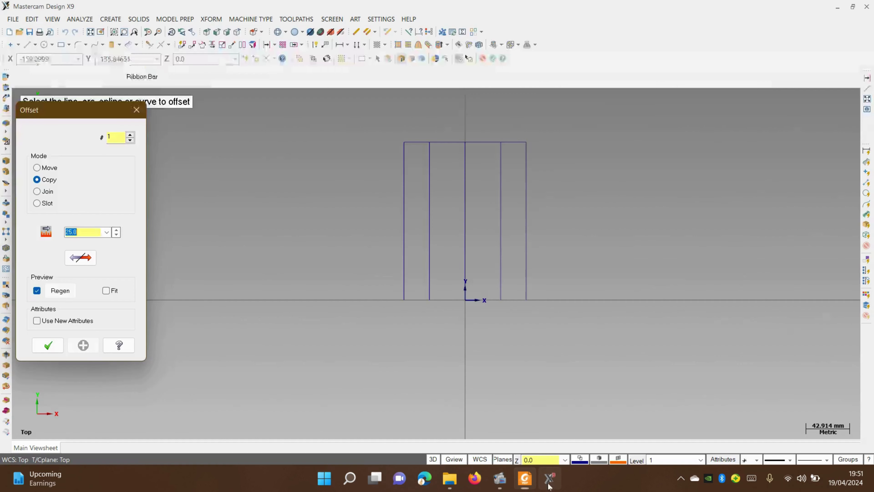
{"action": "type", "text": "50.0"}
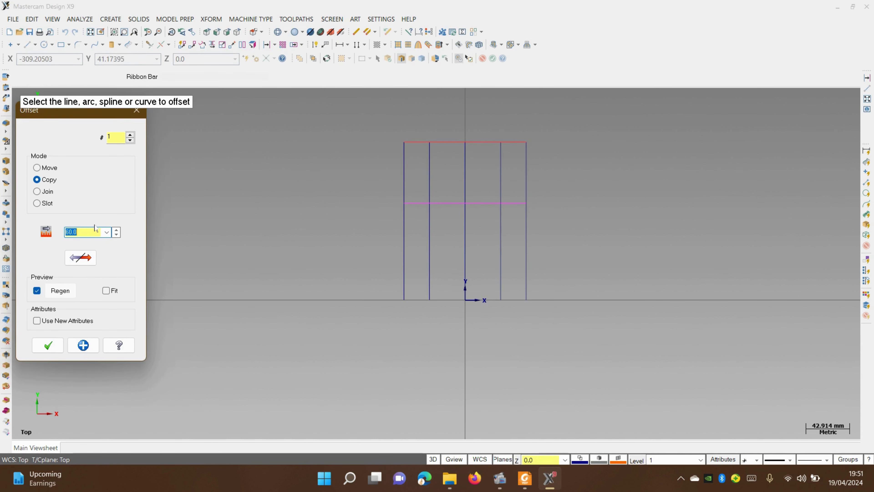
{"action": "left_click", "coordinate": [83, 347]}
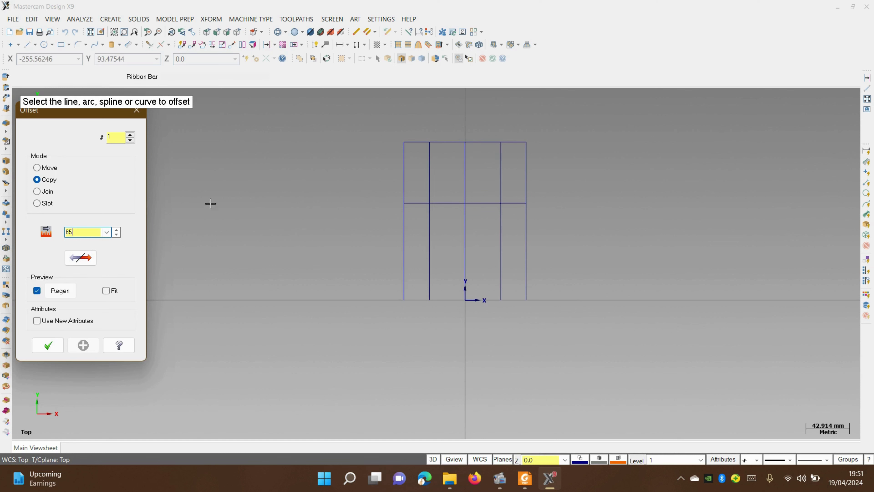
Step: Offset another copy of the top horizontal line 85 mm downward
{"action": "left_click", "coordinate": [439, 142]}
{"action": "left_click", "coordinate": [440, 192]}
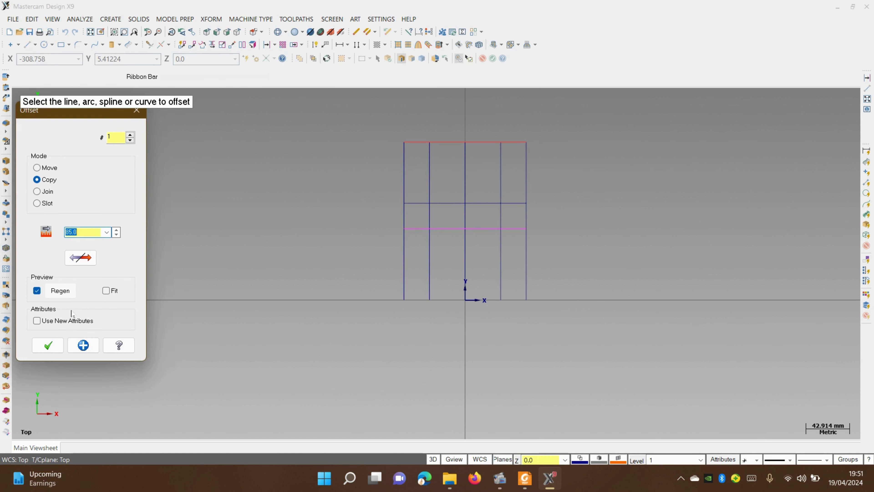
{"action": "left_click", "coordinate": [83, 345]}
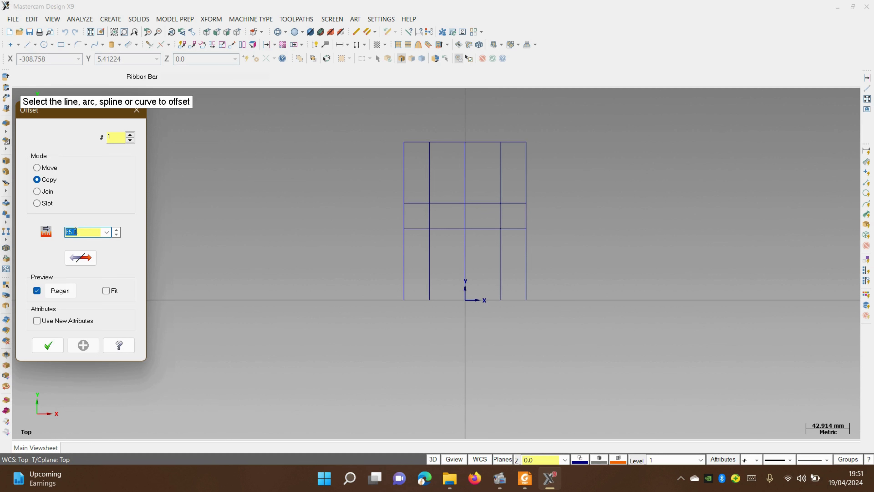
Step: Offset a copy of the top horizontal line 155 mm downward to close the profile's base
{"action": "left_click", "coordinate": [92, 234]}
{"action": "type", "text": "155"}
{"action": "left_click", "coordinate": [458, 142]}
{"action": "left_click", "coordinate": [440, 258]}
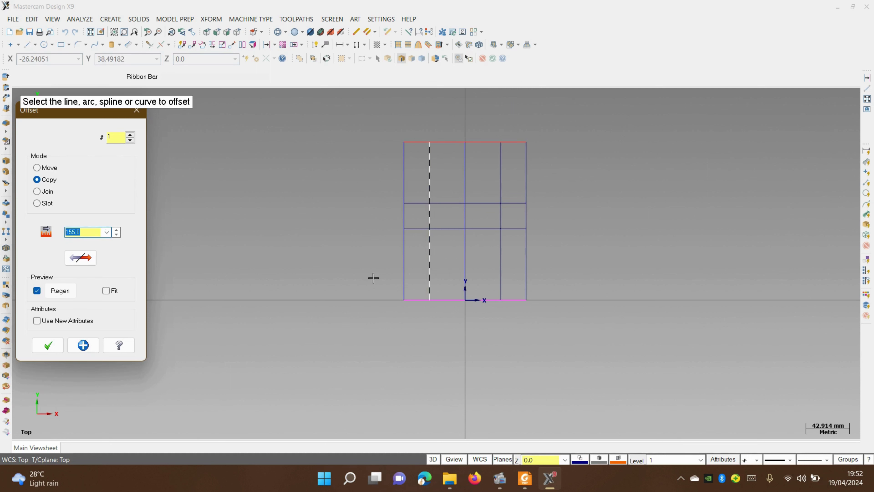
{"action": "left_click", "coordinate": [56, 345]}
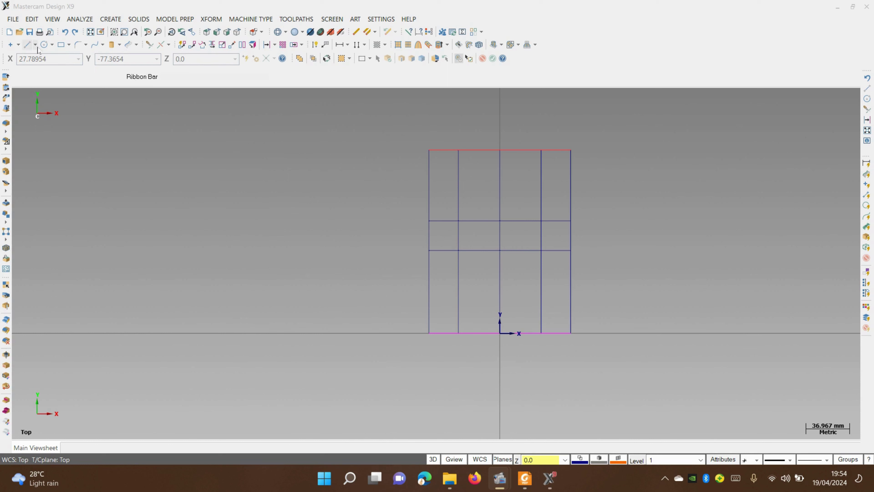
Step: Draw a 35 mm radius endpoint arc bulging downward between the lower endpoints of the two inner vertical lines
{"action": "left_click", "coordinate": [43, 45]}
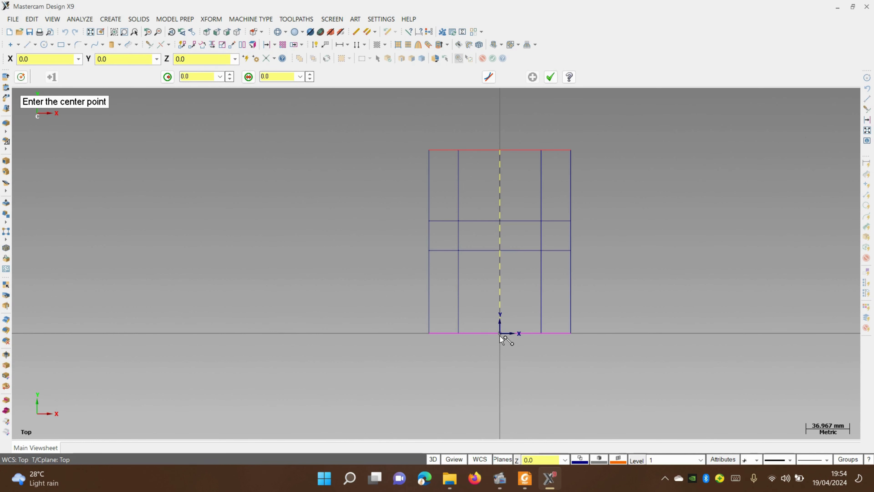
{"action": "left_click", "coordinate": [52, 44]}
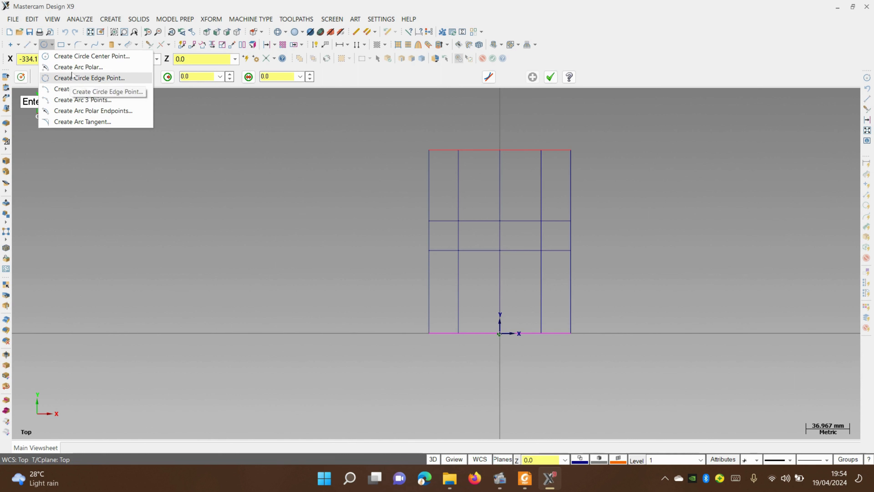
{"action": "left_click", "coordinate": [80, 90]}
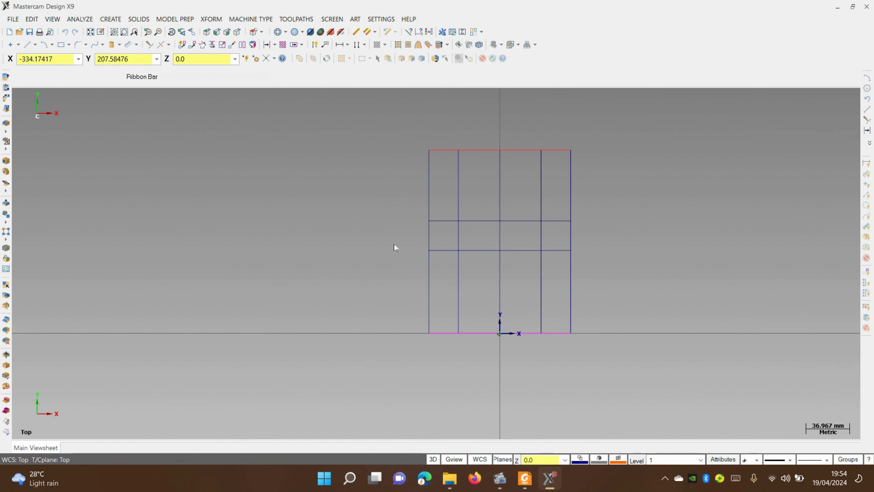
{"action": "left_click", "coordinate": [460, 335]}
{"action": "left_click", "coordinate": [543, 336]}
{"action": "left_click", "coordinate": [513, 367]}
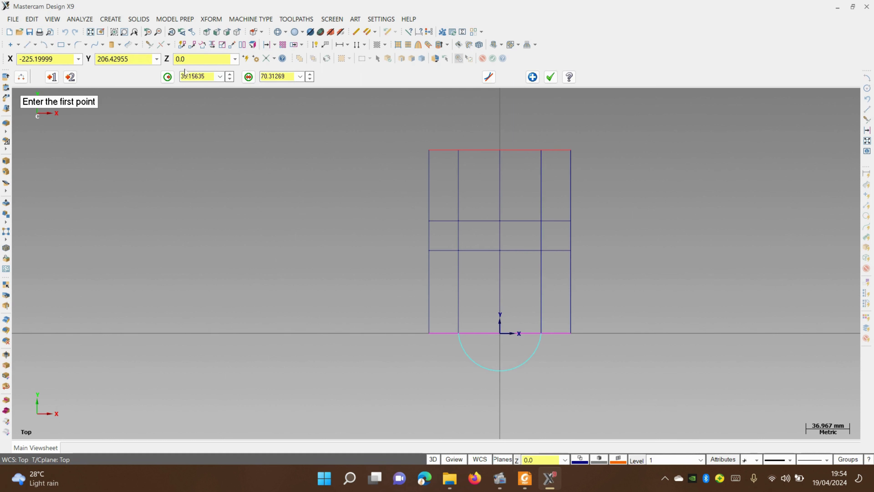
{"action": "left_click", "coordinate": [193, 77]}
{"action": "type", "text": "35"}
{"action": "left_click", "coordinate": [550, 77]}
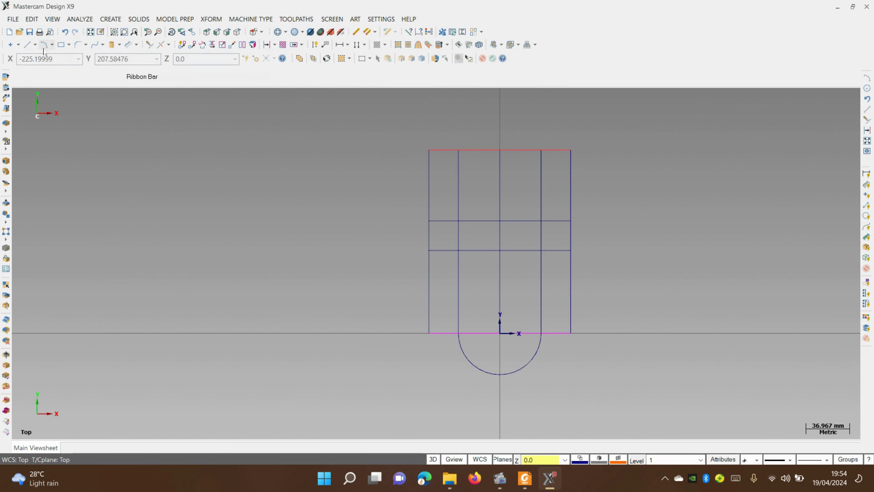
{"action": "left_click", "coordinate": [52, 45]}
{"action": "left_click", "coordinate": [79, 67]}
{"action": "left_click", "coordinate": [69, 45]}
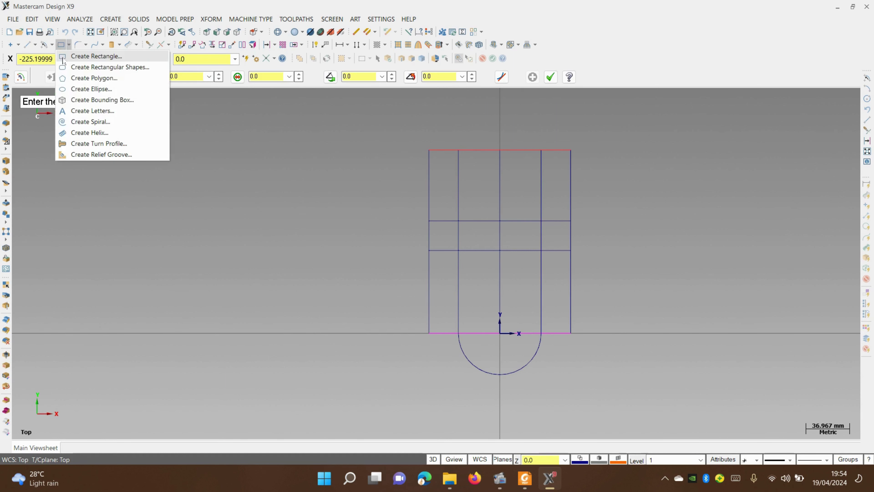
{"action": "left_click", "coordinate": [52, 46]}
{"action": "left_click", "coordinate": [68, 45]}
{"action": "key", "text": "Escape"}
Step: Draw a center-point circle of 15 mm radius at the origin, concentric with the bottom arc
{"action": "left_click", "coordinate": [52, 45]}
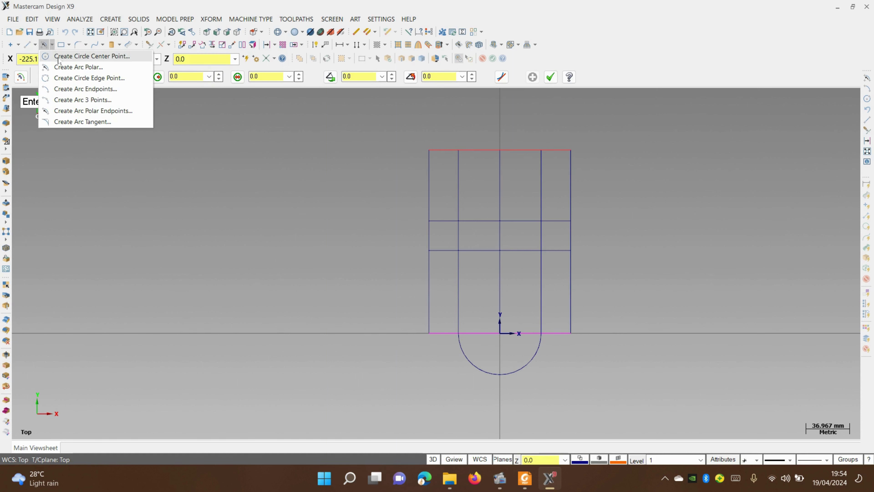
{"action": "key", "text": "Escape"}
{"action": "key", "text": "Escape"}
{"action": "key", "text": "Return"}
{"action": "left_click", "coordinate": [500, 333]}
{"action": "left_click", "coordinate": [516, 320]}
{"action": "double_click", "coordinate": [194, 78]}
{"action": "type", "text": "15"}
{"action": "left_click", "coordinate": [550, 77]}
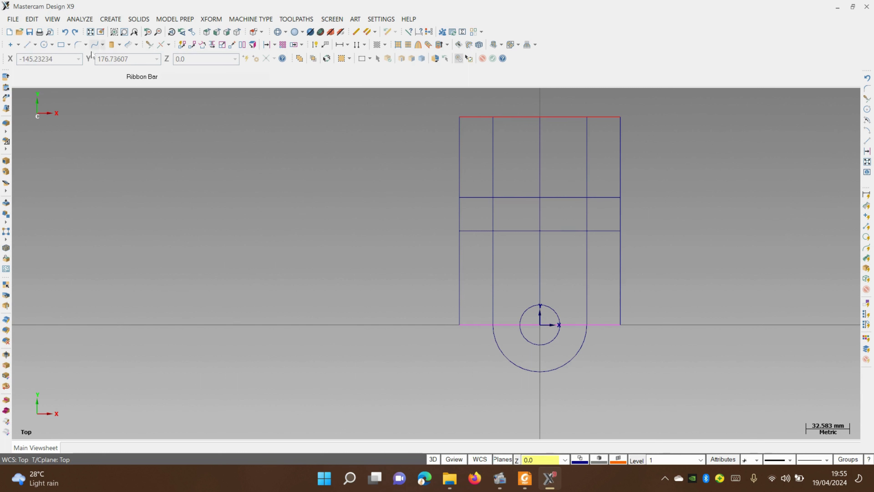
Step: Use the divide trim to remove the top line and the lower shoulder line between the two inner vertical lines
{"action": "left_click", "coordinate": [149, 44]}
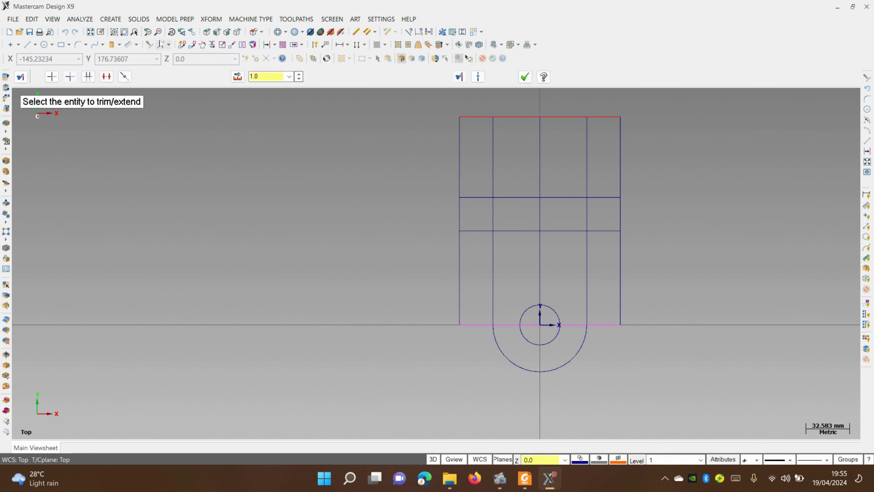
{"action": "left_click", "coordinate": [107, 76]}
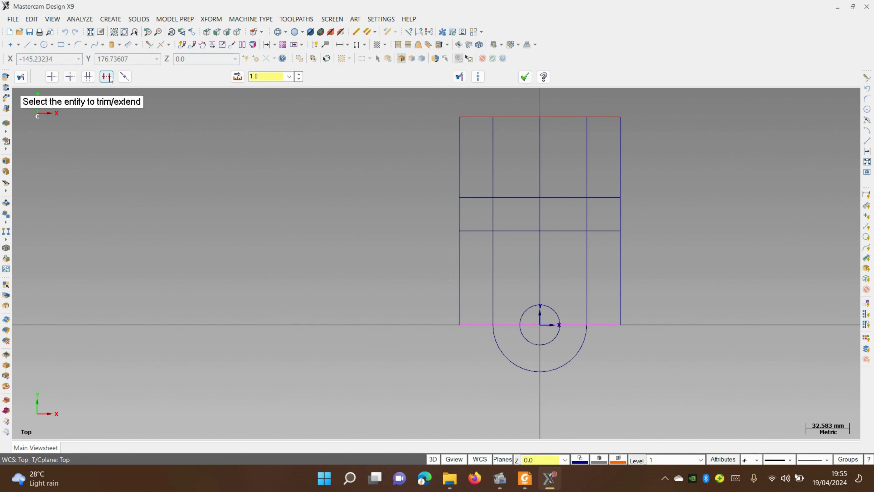
{"action": "left_click", "coordinate": [518, 117]}
{"action": "left_click", "coordinate": [553, 117]}
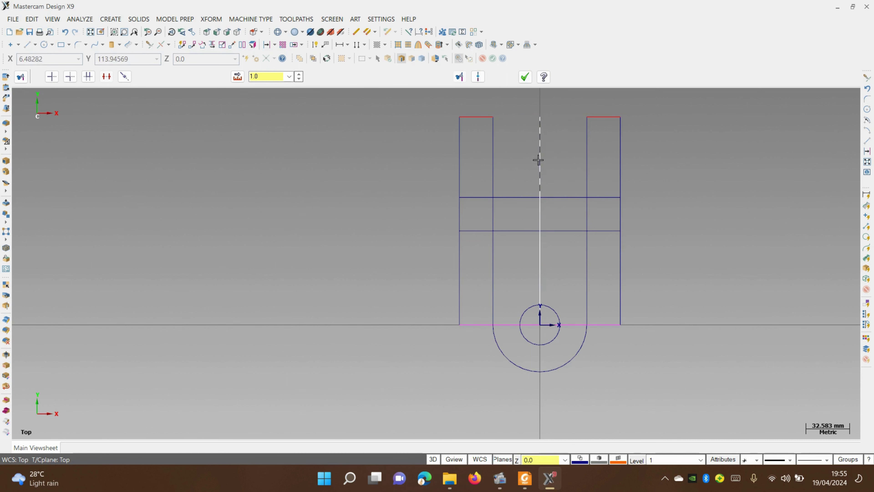
{"action": "left_click", "coordinate": [516, 231]}
{"action": "left_click", "coordinate": [569, 230]}
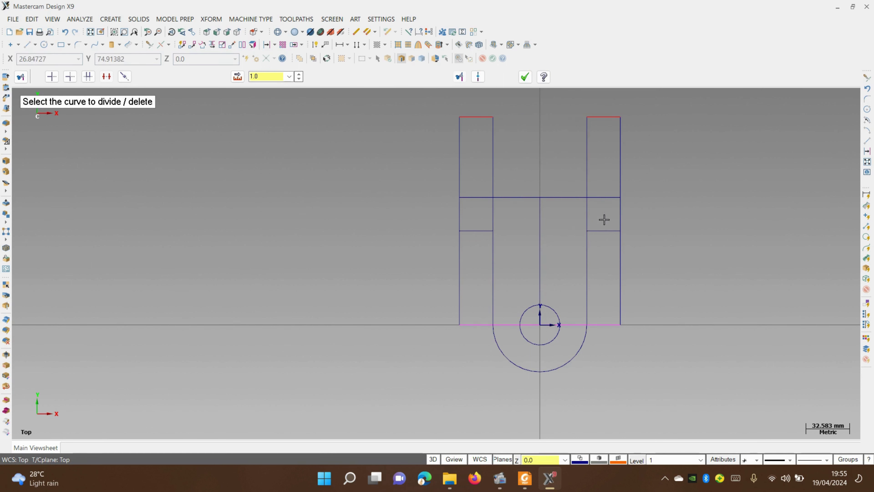
Step: Trim away both inner vertical segments between the slot floor and shoulder lines, and the left outer line below the shoulder
{"action": "left_click", "coordinate": [589, 213]}
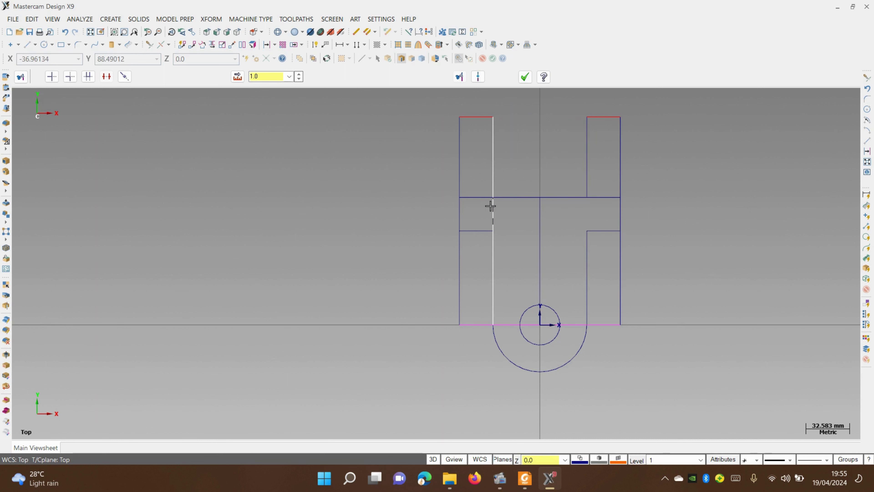
{"action": "left_click", "coordinate": [493, 208]}
{"action": "left_click", "coordinate": [457, 267]}
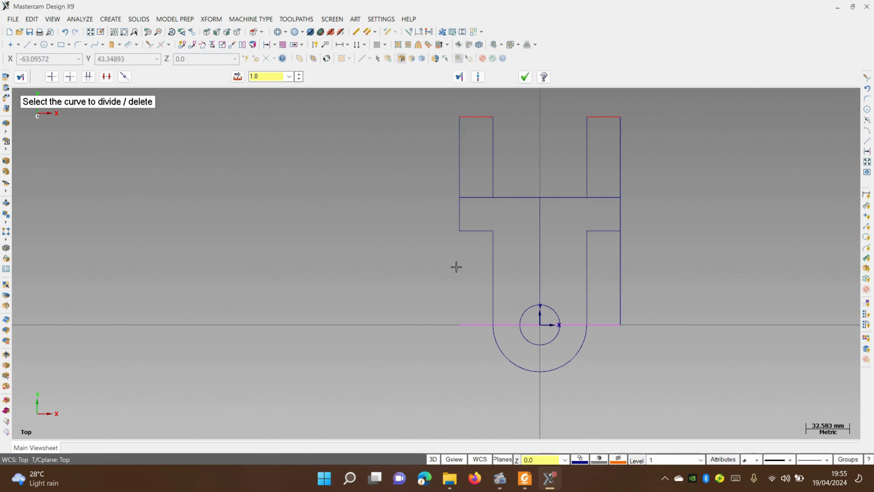
Step: Trim away the base line outside the hole circle and the right outer vertical line below the shoulder
{"action": "left_click", "coordinate": [468, 325]}
{"action": "left_click", "coordinate": [511, 325]}
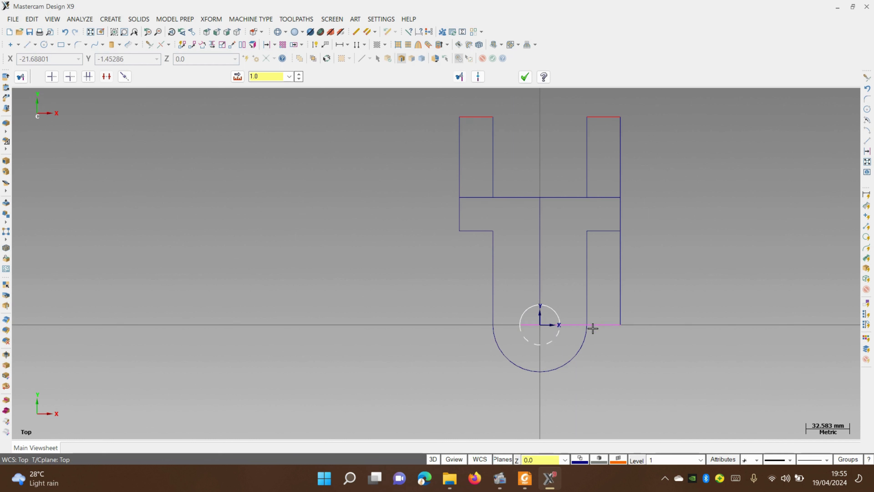
{"action": "left_click", "coordinate": [578, 325]}
{"action": "left_click", "coordinate": [602, 325]}
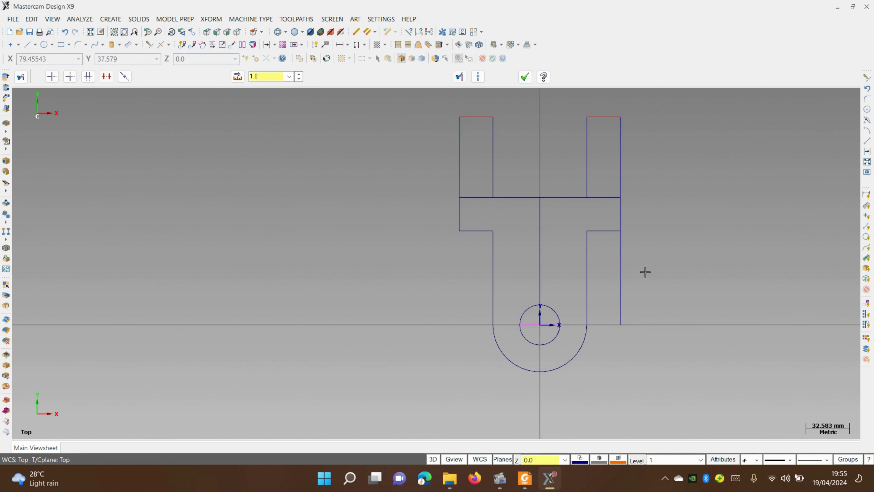
{"action": "left_click", "coordinate": [621, 267]}
{"action": "key", "text": "Escape"}
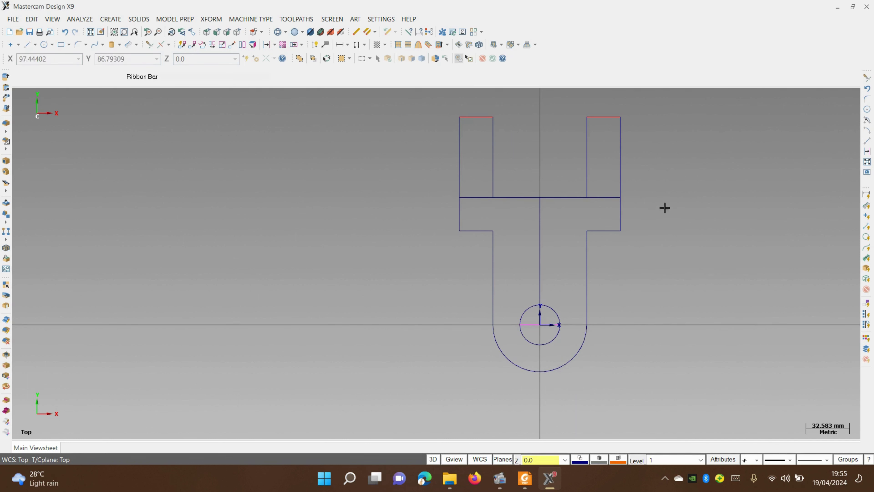
{"action": "left_click", "coordinate": [150, 45]}
{"action": "left_click", "coordinate": [106, 77]}
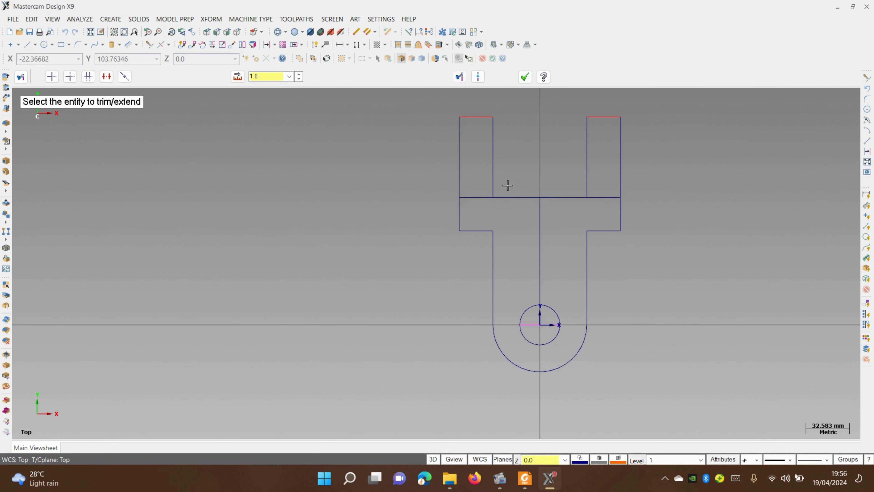
{"action": "key", "text": "Escape"}
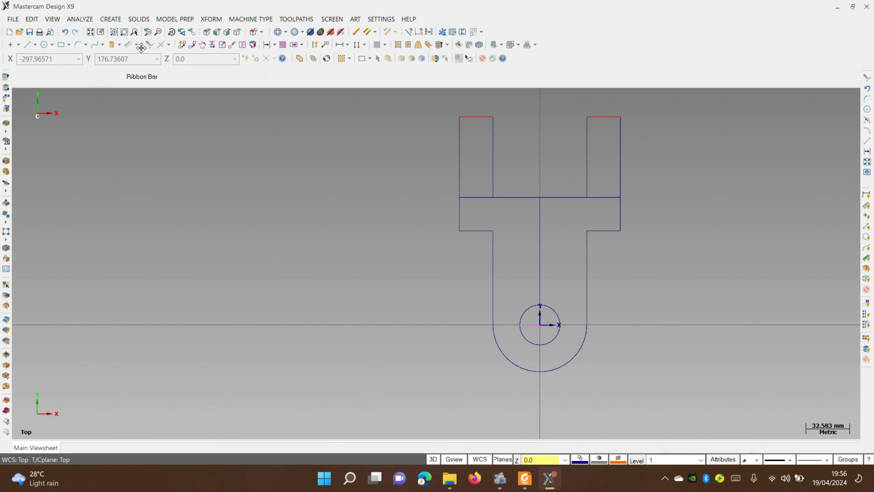
Step: Divide away the two ends of the slot floor line that cross the left and right fork arms
{"action": "left_click", "coordinate": [149, 45]}
{"action": "left_click", "coordinate": [106, 77]}
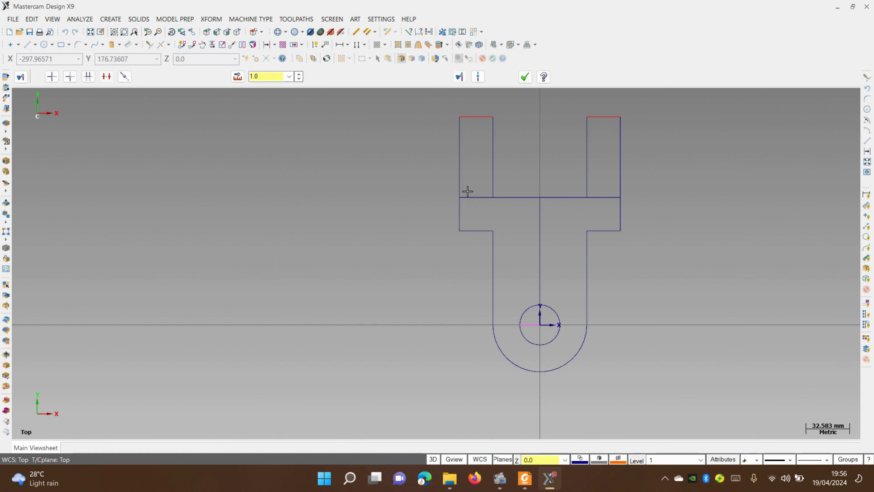
{"action": "left_click", "coordinate": [474, 197]}
{"action": "left_click", "coordinate": [602, 197]}
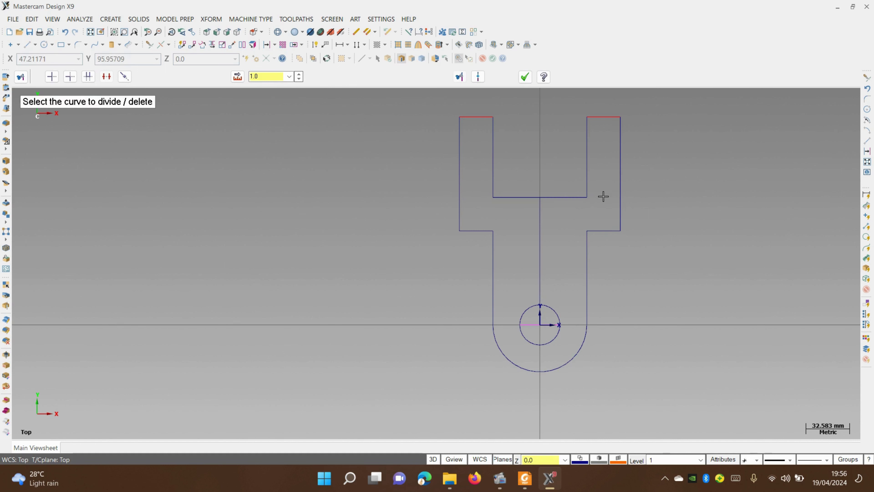
{"action": "key", "text": "Escape"}
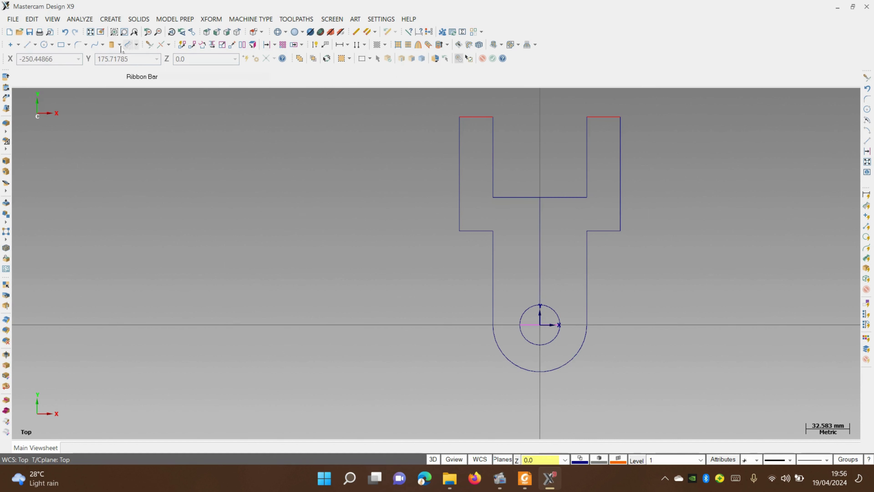
Step: Fillet the two corners where the shoulders meet the inner vertical lines with a 20 mm radius
{"action": "left_click", "coordinate": [77, 45]}
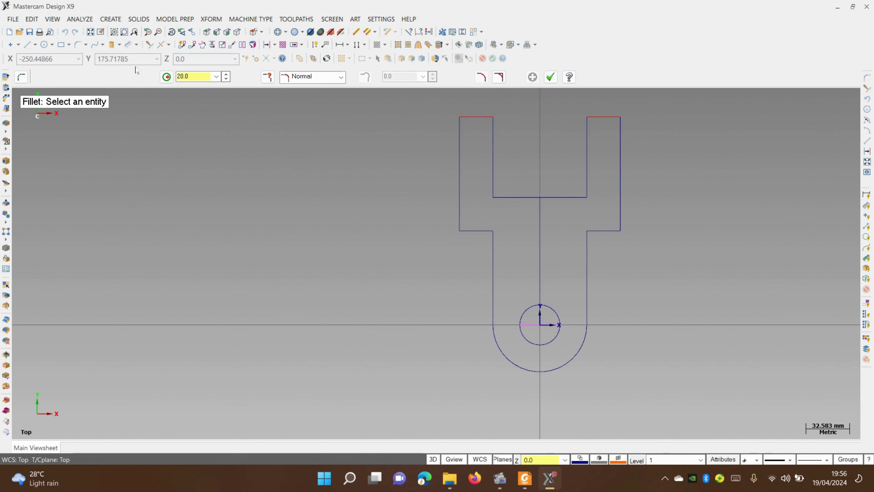
{"action": "left_click", "coordinate": [493, 240]}
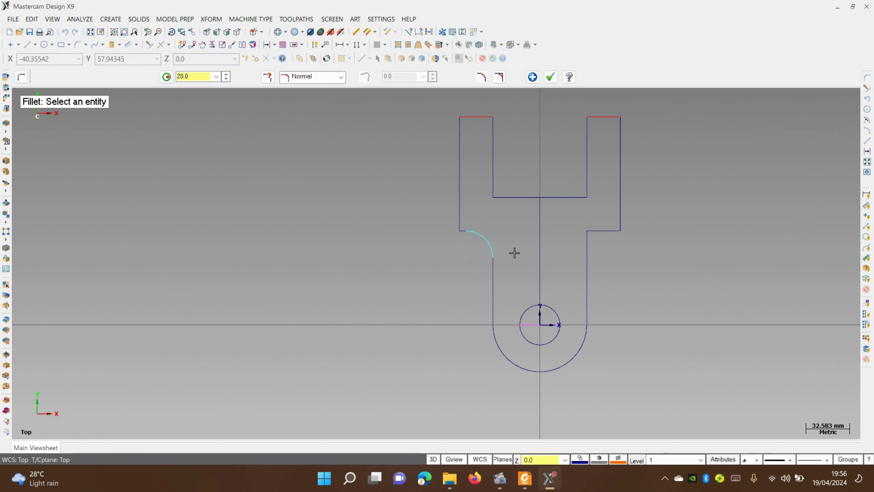
{"action": "left_click", "coordinate": [586, 247]}
{"action": "left_click", "coordinate": [604, 231]}
{"action": "scroll", "coordinate": [562, 289], "scroll_direction": "down", "scroll_amount": 3}
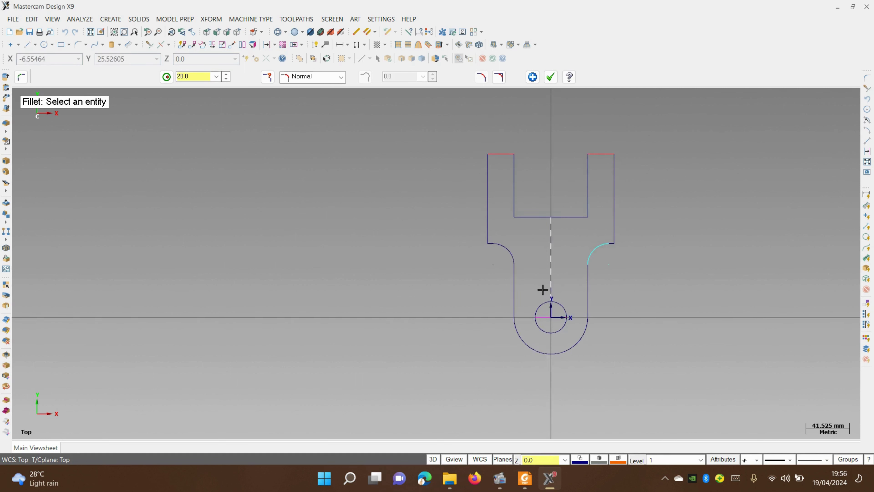
Step: Delete the leftover horizontal base line segment inside the hole circle
{"action": "scroll", "coordinate": [581, 337], "scroll_direction": "up", "scroll_amount": 4}
{"action": "key", "text": "Escape"}
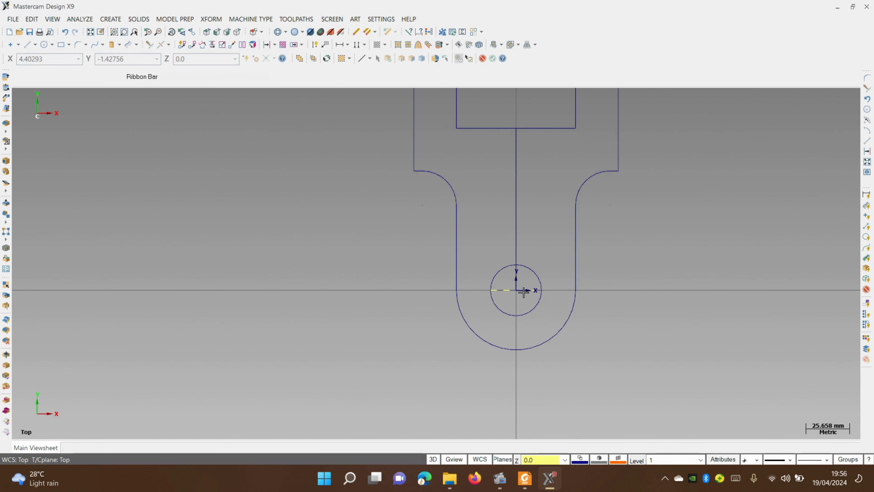
{"action": "scroll", "coordinate": [404, 307], "scroll_direction": "down", "scroll_amount": 3}
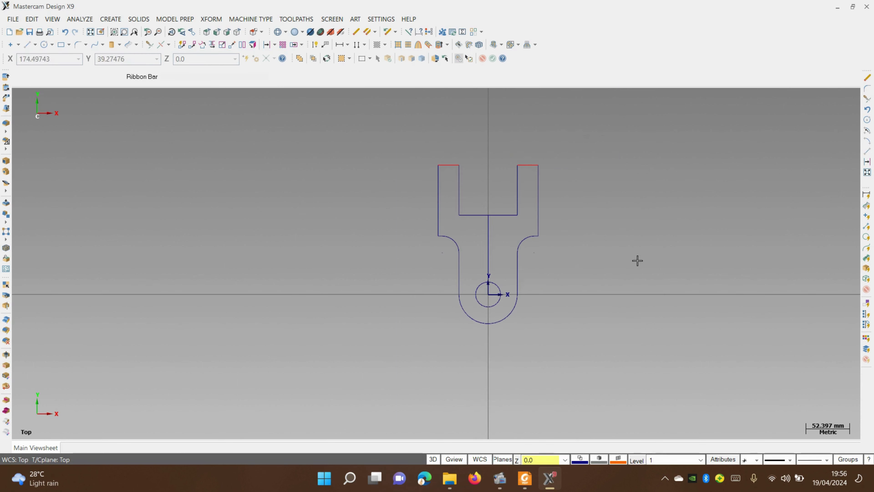
{"action": "left_click_drag", "start_coordinate": [562, 308], "coordinate": [642, 234]}
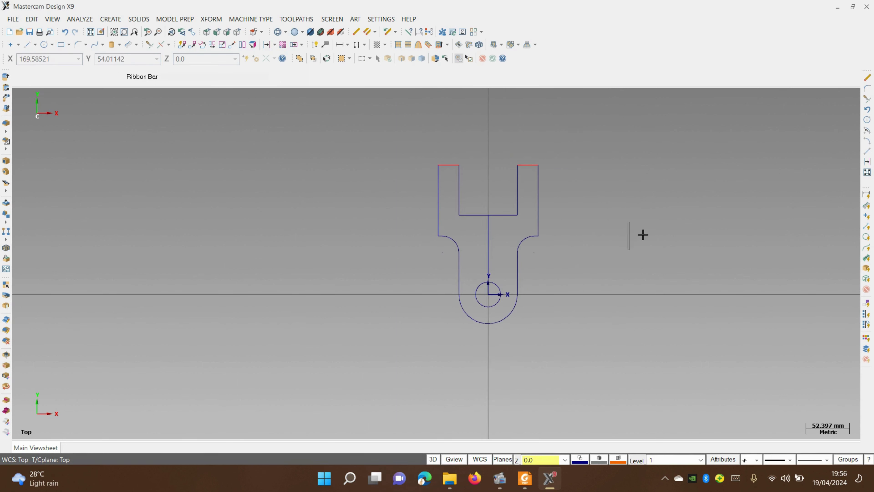
Step: Check part 1 on the exercise sheet and add a vertical length dimension beside the left fork arm's outer edge in Mastercam
{"action": "left_click", "coordinate": [524, 478]}
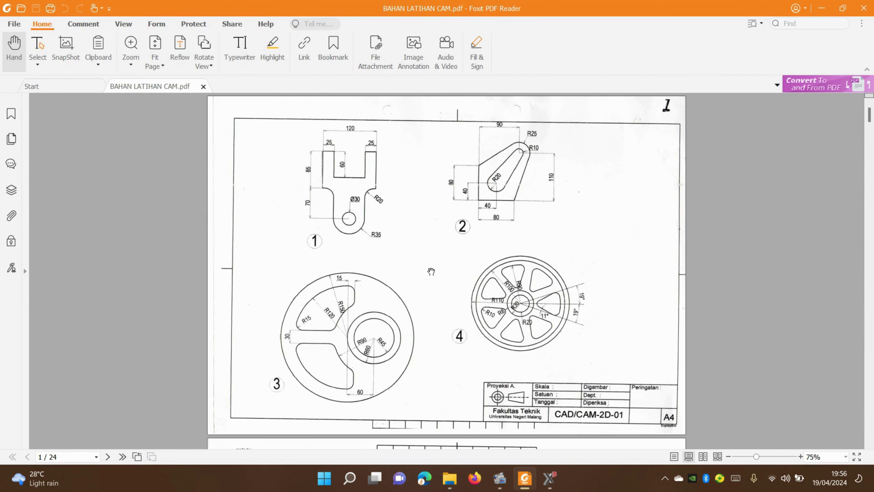
{"action": "left_click", "coordinate": [549, 478]}
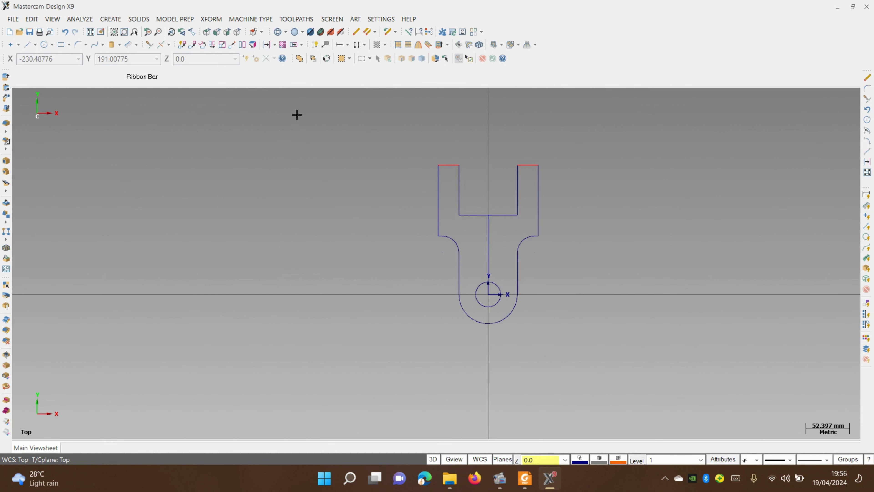
{"action": "left_click", "coordinate": [338, 45]}
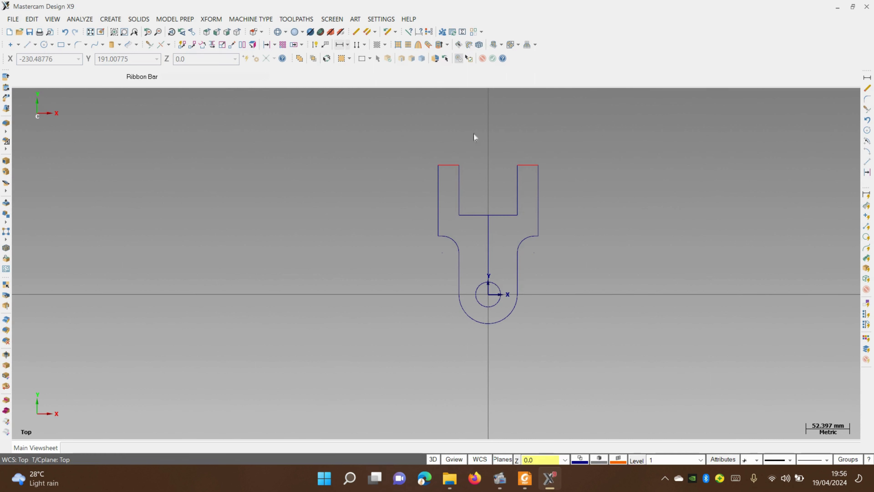
{"action": "scroll", "coordinate": [423, 172], "scroll_direction": "up", "scroll_amount": 1}
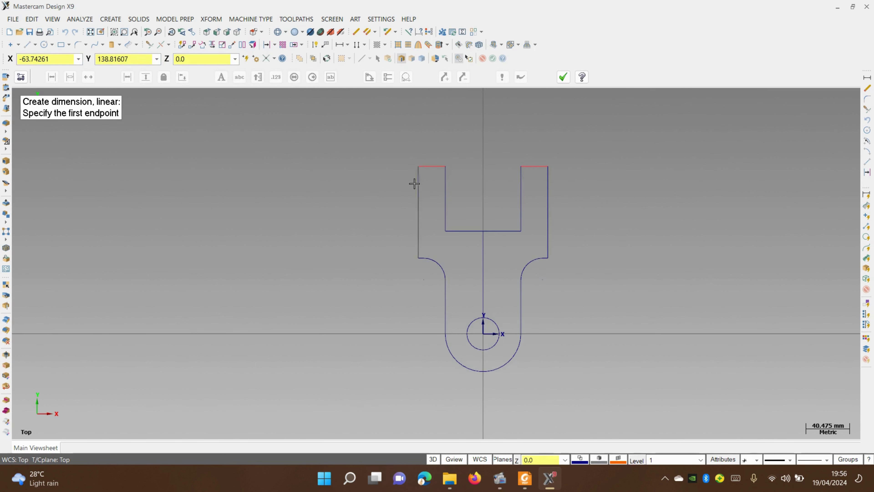
{"action": "left_click", "coordinate": [420, 165]}
{"action": "left_click", "coordinate": [419, 247]}
{"action": "scroll", "coordinate": [419, 247], "scroll_direction": "up", "scroll_amount": 3}
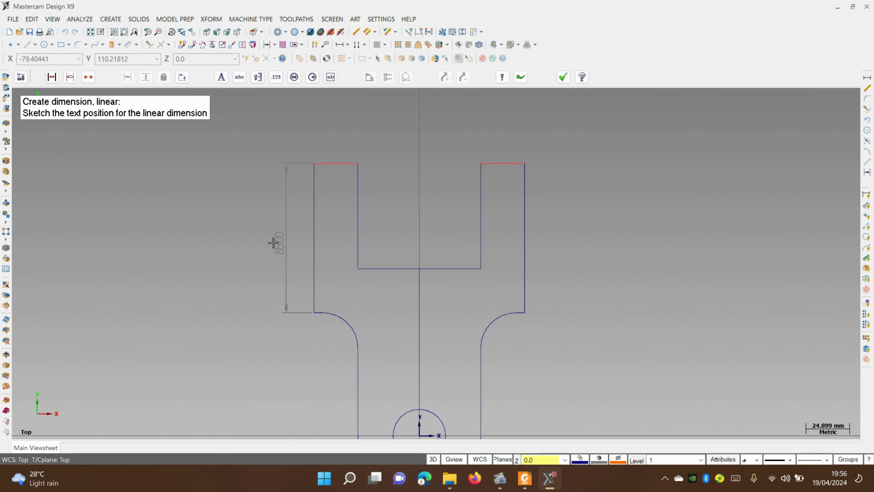
{"action": "left_click", "coordinate": [275, 243]}
{"action": "scroll", "coordinate": [328, 207], "scroll_direction": "down", "scroll_amount": 1}
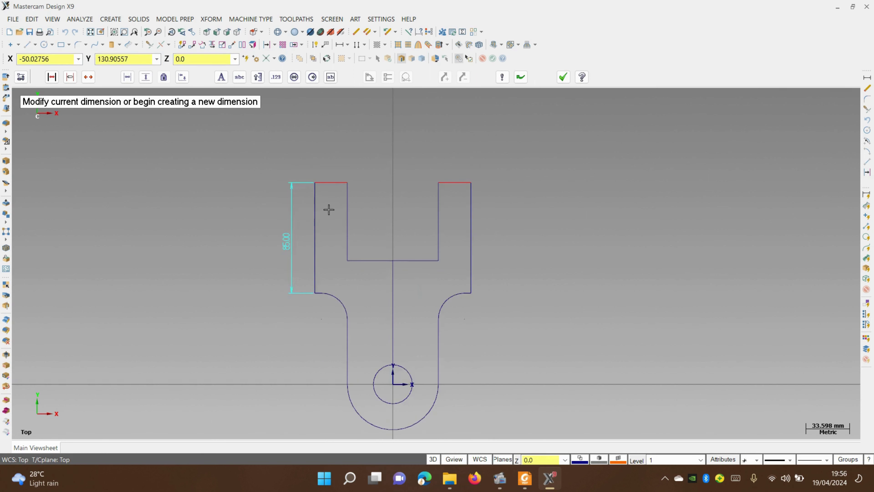
{"action": "scroll", "coordinate": [332, 344], "scroll_direction": "down", "scroll_amount": 1}
{"action": "scroll", "coordinate": [344, 345], "scroll_direction": "up", "scroll_amount": 3}
{"action": "scroll", "coordinate": [344, 344], "scroll_direction": "up", "scroll_amount": 1}
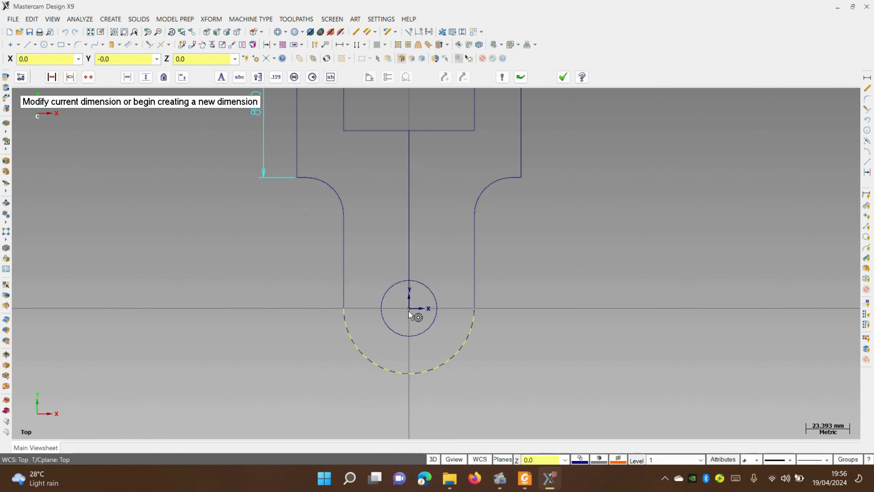
{"action": "left_click", "coordinate": [409, 311]}
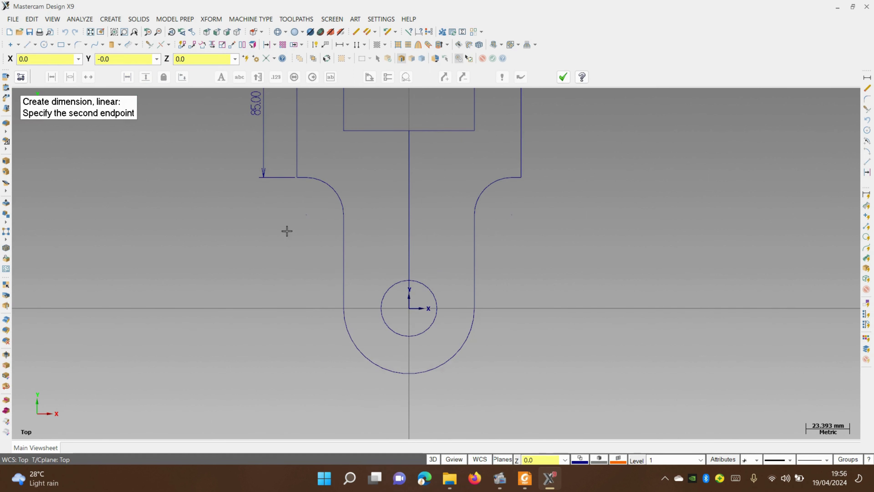
{"action": "left_click", "coordinate": [297, 180]}
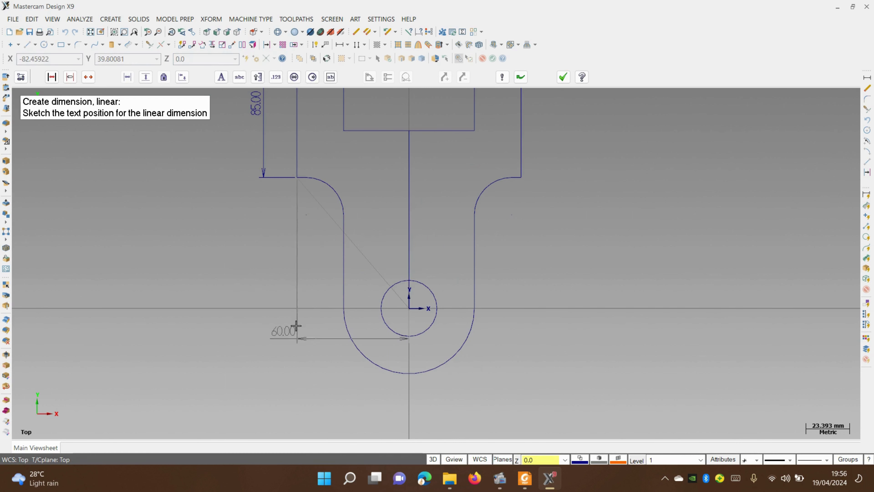
{"action": "key", "text": "Escape"}
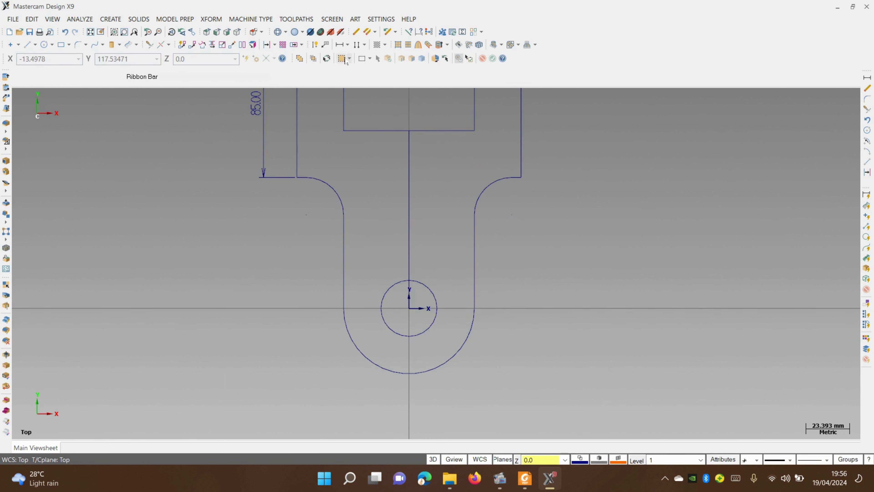
Step: Add a vertical dimension from the left shoulder corner to the hole centre, aligned below the arm length dimension
{"action": "left_click", "coordinate": [364, 44]}
{"action": "left_click", "coordinate": [347, 45]}
{"action": "left_click", "coordinate": [379, 66]}
{"action": "left_click", "coordinate": [296, 177]}
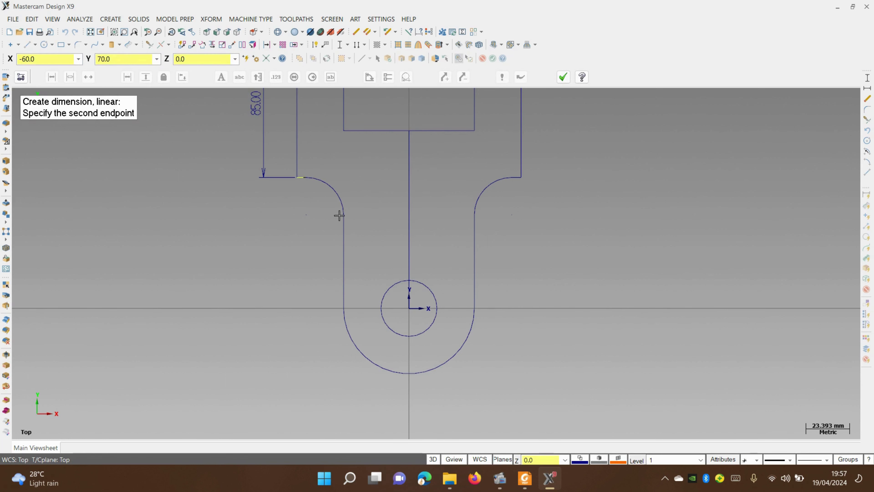
{"action": "left_click", "coordinate": [409, 309]}
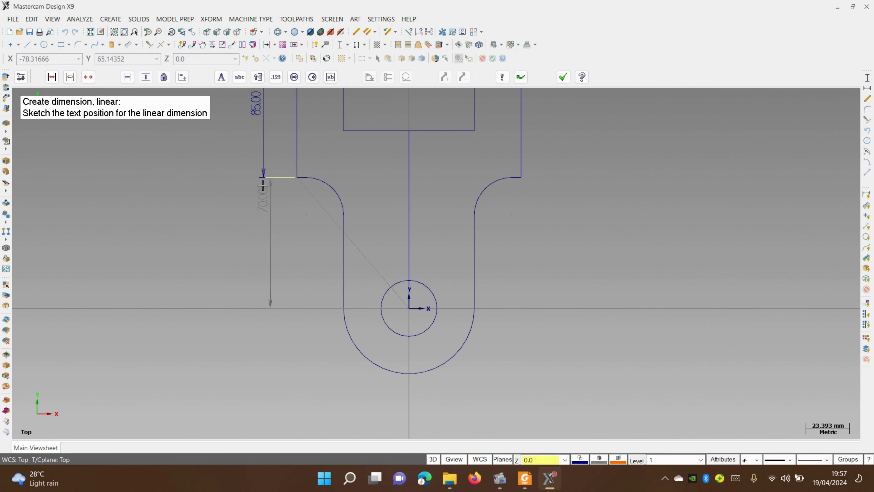
{"action": "left_click", "coordinate": [257, 189]}
{"action": "scroll", "coordinate": [250, 244], "scroll_direction": "down", "scroll_amount": 1}
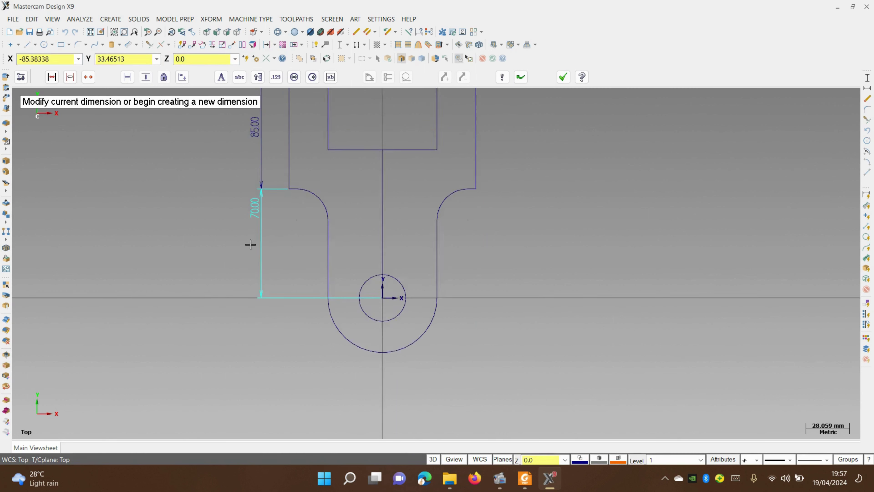
{"action": "scroll", "coordinate": [250, 245], "scroll_direction": "down", "scroll_amount": 1}
{"action": "key", "text": "Return"}
Step: Add a horizontal dimension for the overall width between the outer corners of the two fork arms, placed above the part
{"action": "scroll", "coordinate": [435, 244], "scroll_direction": "up", "scroll_amount": 2}
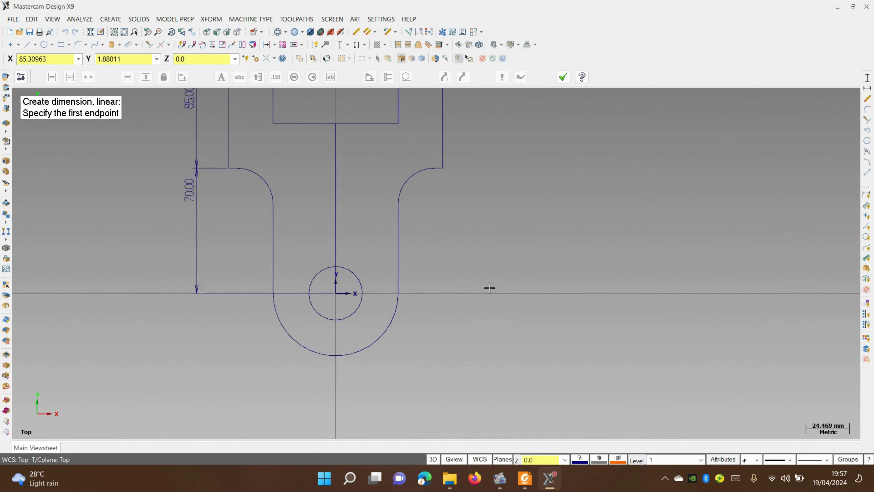
{"action": "scroll", "coordinate": [489, 288], "scroll_direction": "down", "scroll_amount": 2}
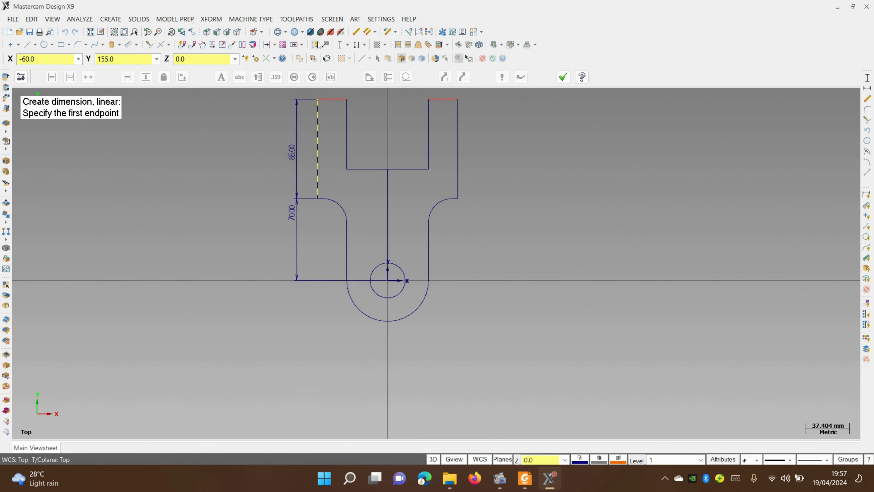
{"action": "scroll", "coordinate": [413, 268], "scroll_direction": "down", "scroll_amount": 2}
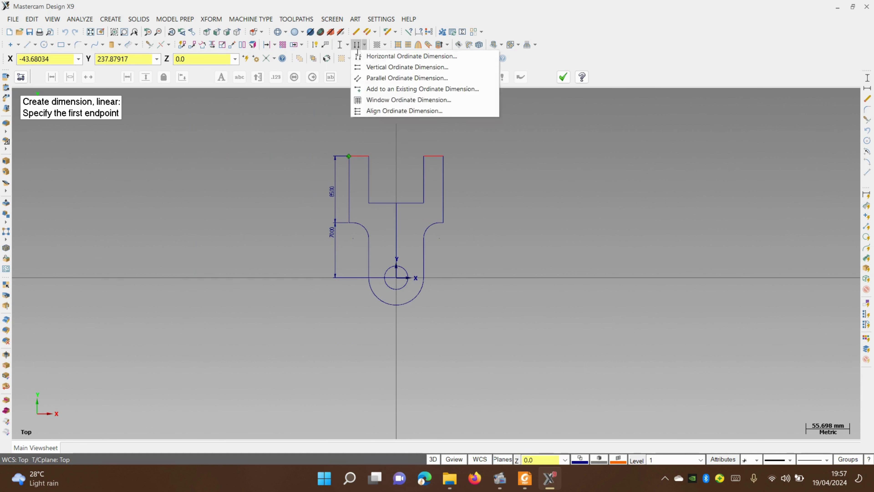
{"action": "left_click", "coordinate": [348, 45]}
{"action": "left_click", "coordinate": [361, 56]}
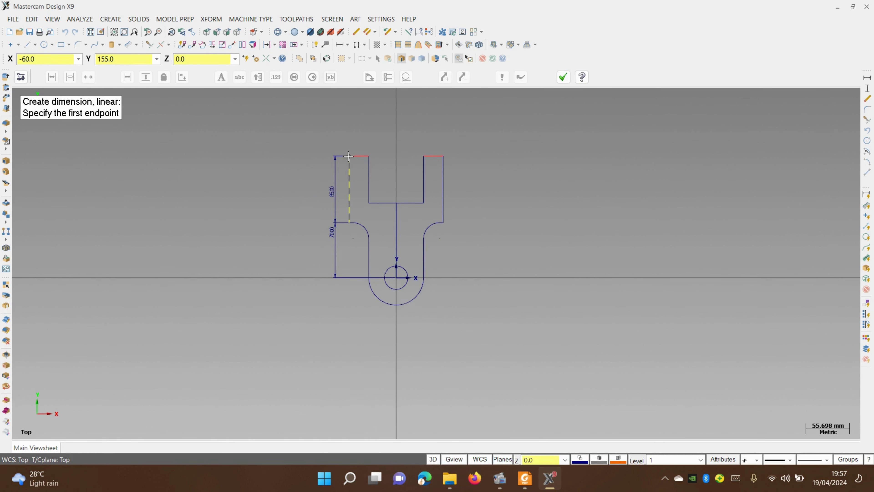
{"action": "left_click", "coordinate": [349, 157]}
{"action": "left_click", "coordinate": [443, 157]}
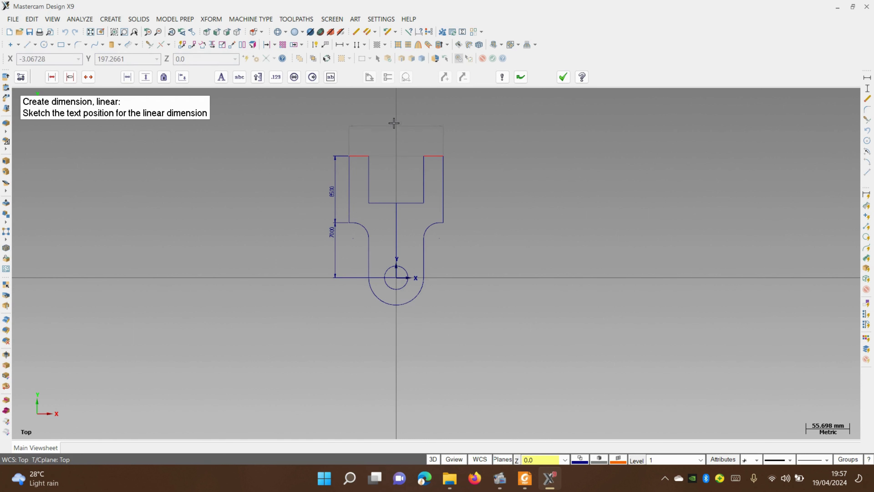
{"action": "left_click", "coordinate": [394, 123]}
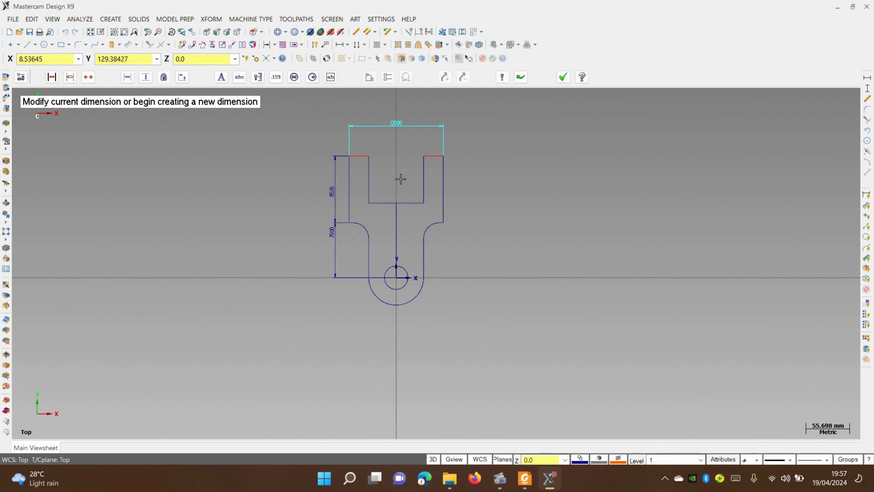
Step: Dimension the slot's width above the fork opening and its depth inside the slot
{"action": "left_click", "coordinate": [369, 157]}
{"action": "left_click", "coordinate": [423, 157]}
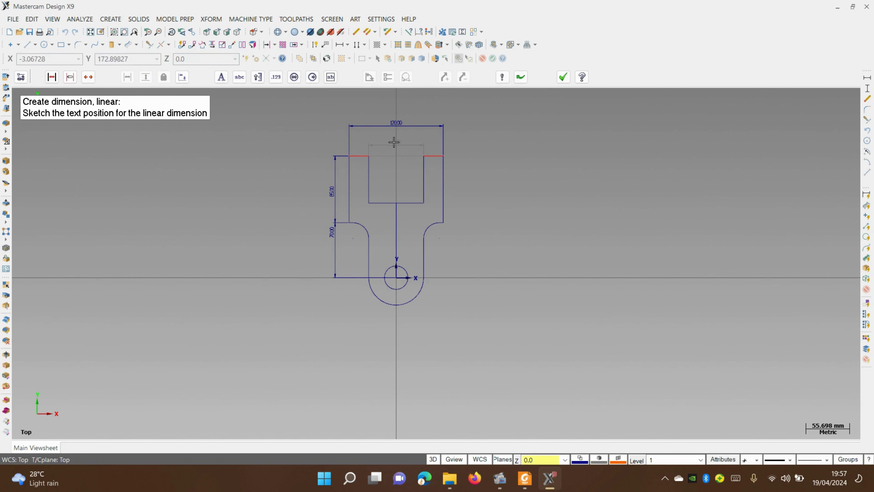
{"action": "left_click", "coordinate": [409, 144]}
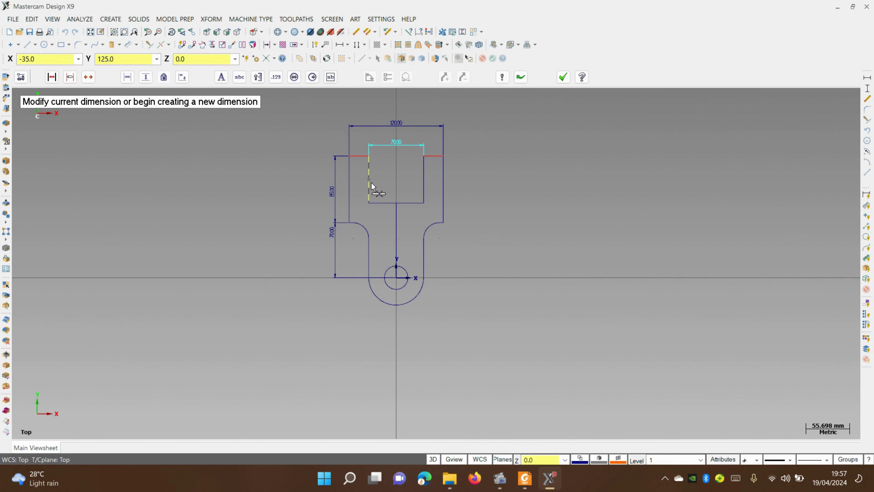
{"action": "left_click", "coordinate": [369, 203]}
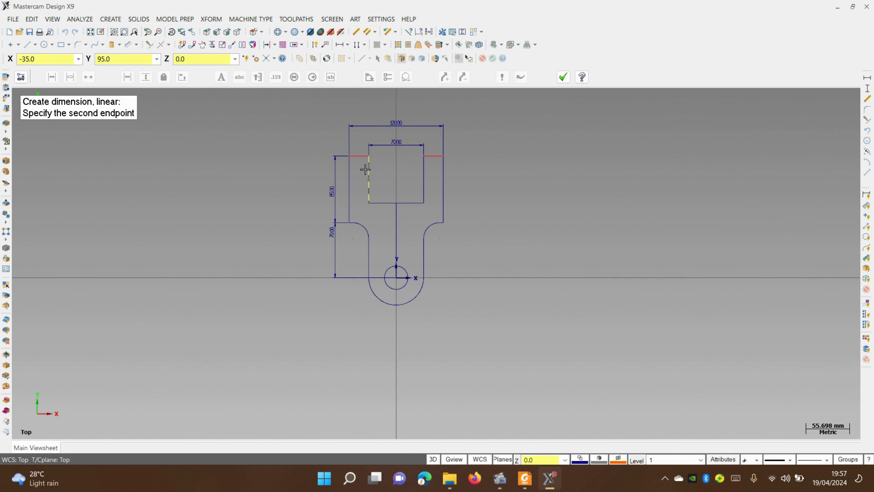
{"action": "left_click", "coordinate": [371, 156]}
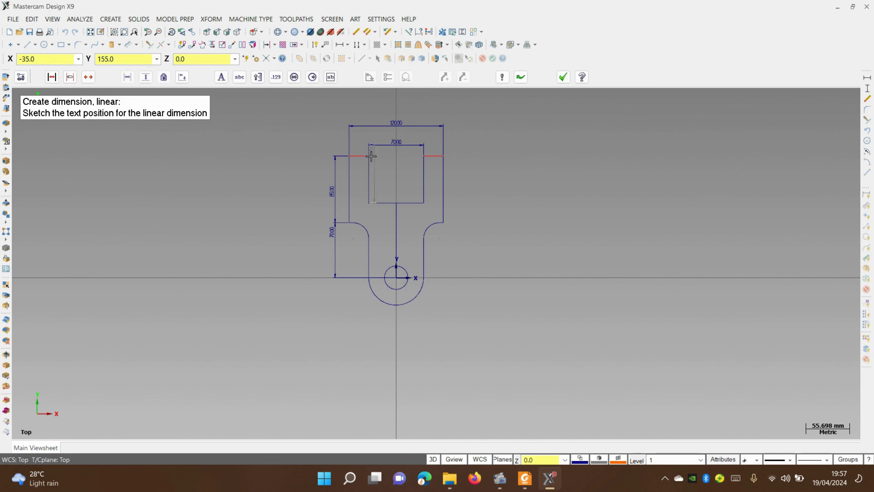
{"action": "left_click", "coordinate": [382, 179]}
{"action": "left_click", "coordinate": [456, 272]}
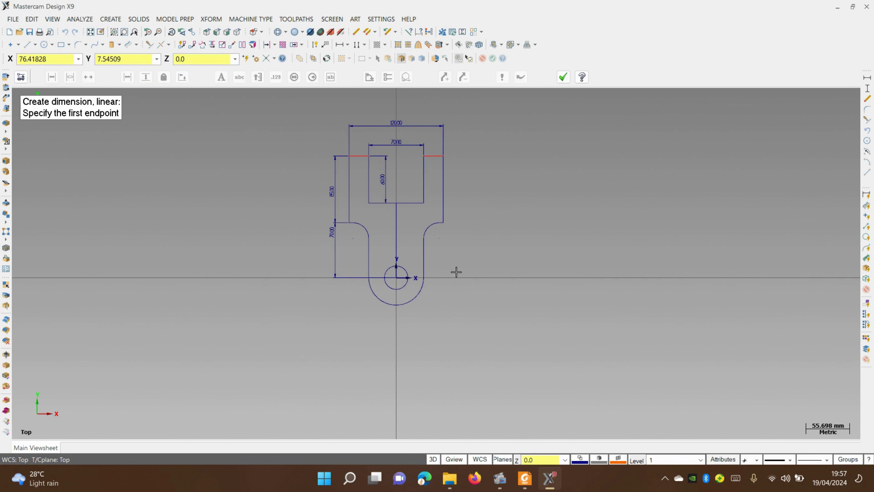
Step: Add circular dimensions for the right shoulder fillet's radius and the bottom outer arc's radius
{"action": "left_click", "coordinate": [364, 45]}
{"action": "left_click", "coordinate": [348, 45]}
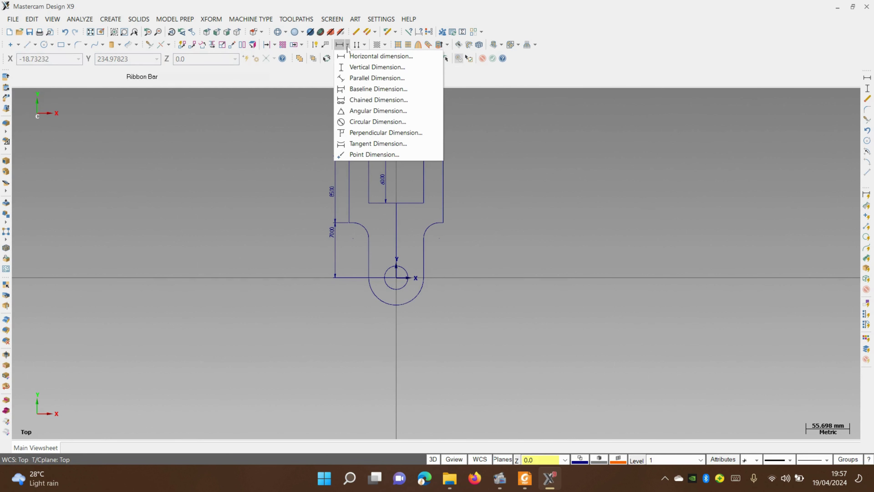
{"action": "left_click", "coordinate": [377, 121]}
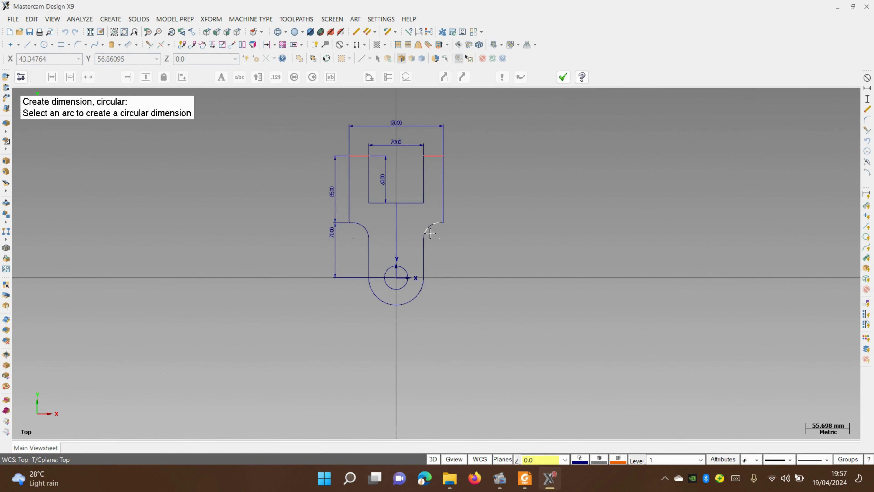
{"action": "left_click", "coordinate": [429, 229]}
{"action": "left_click", "coordinate": [445, 247]}
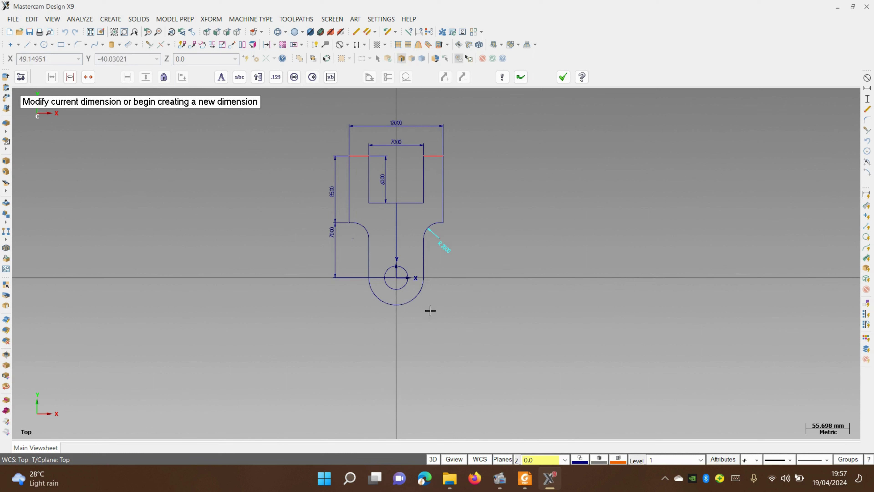
{"action": "left_click", "coordinate": [380, 302]}
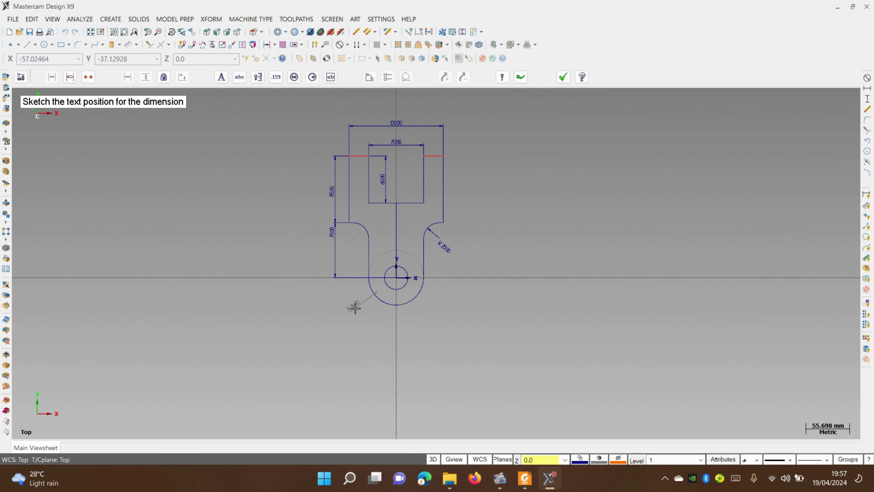
{"action": "left_click", "coordinate": [355, 307]}
Step: Add a diameter dimension to the hole circle, placed to the right of the part
{"action": "scroll", "coordinate": [396, 312], "scroll_direction": "up", "scroll_amount": 3}
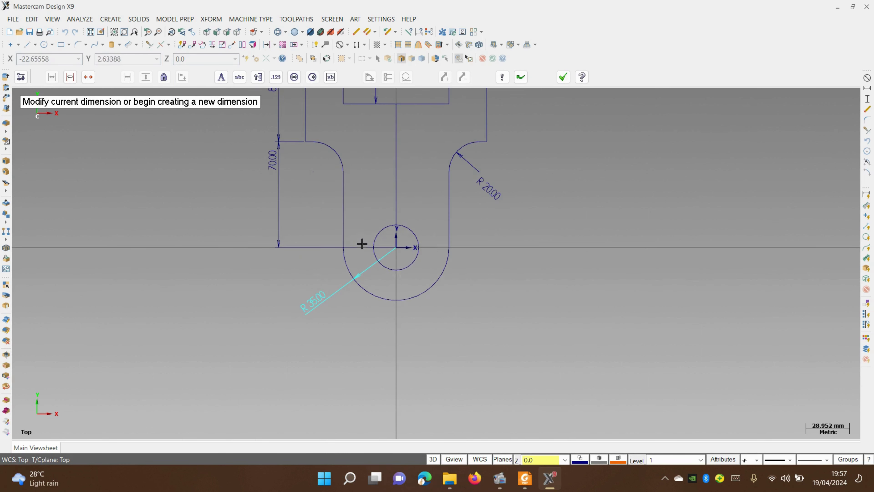
{"action": "left_click", "coordinate": [373, 247]}
{"action": "left_click", "coordinate": [469, 259]}
{"action": "scroll", "coordinate": [498, 255], "scroll_direction": "down", "scroll_amount": 4}
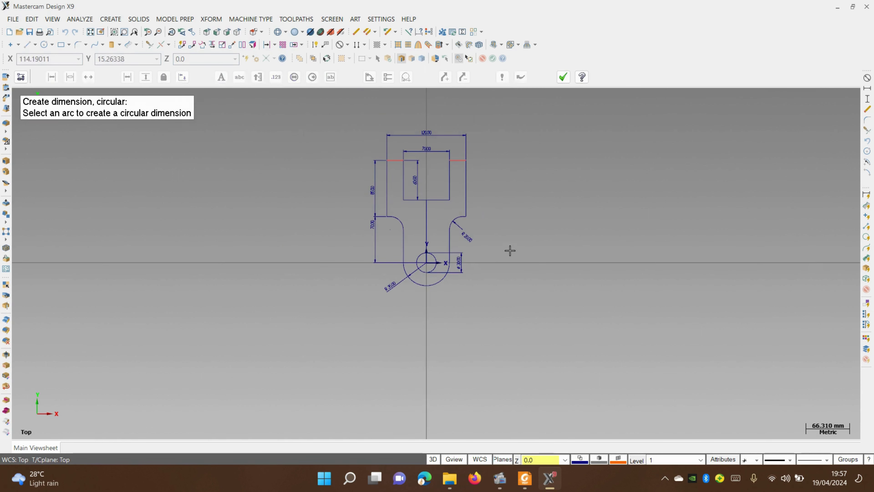
{"action": "key", "text": "Escape"}
Step: Select the whole dimensioned part 1 drawing and set up a Translate copy with ΔX 50 and ΔY 50
{"action": "scroll", "coordinate": [506, 234], "scroll_direction": "down", "scroll_amount": 3}
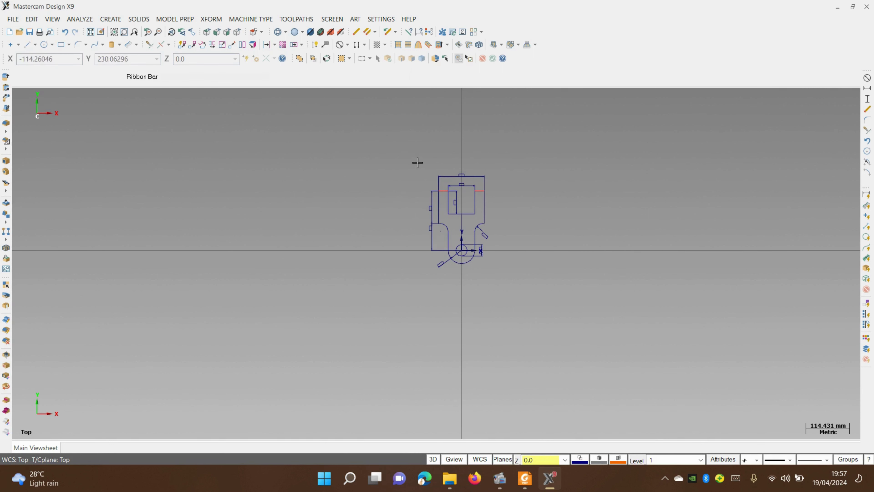
{"action": "left_click_drag", "start_coordinate": [400, 156], "coordinate": [530, 288]}
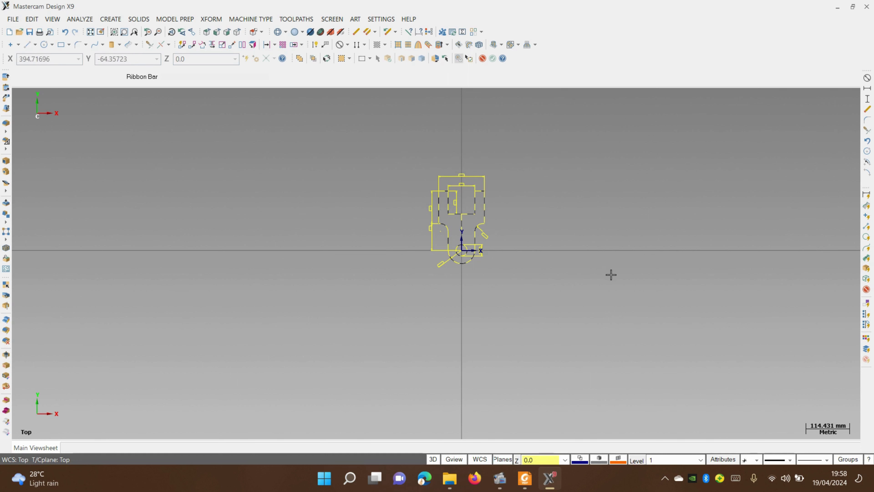
{"action": "key", "text": "Escape"}
{"action": "left_click_drag", "start_coordinate": [398, 146], "coordinate": [522, 288]}
{"action": "left_click", "coordinate": [217, 21]}
{"action": "left_click", "coordinate": [226, 31]}
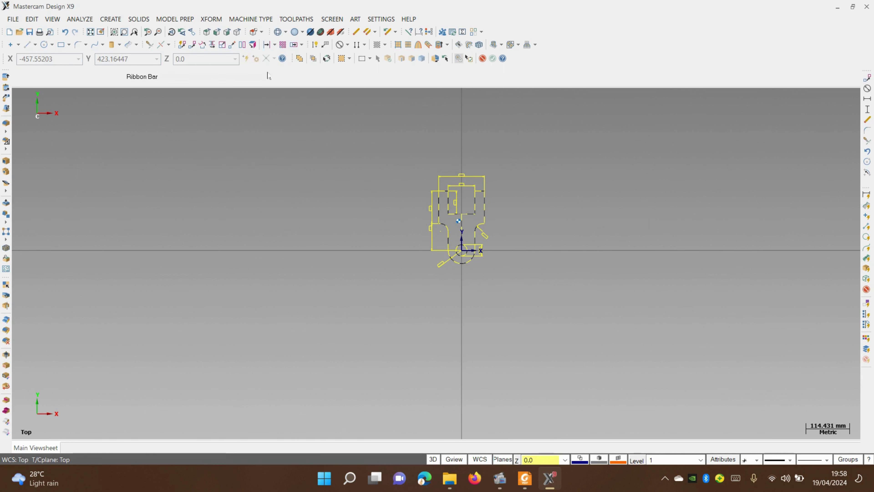
{"action": "left_click", "coordinate": [137, 182]}
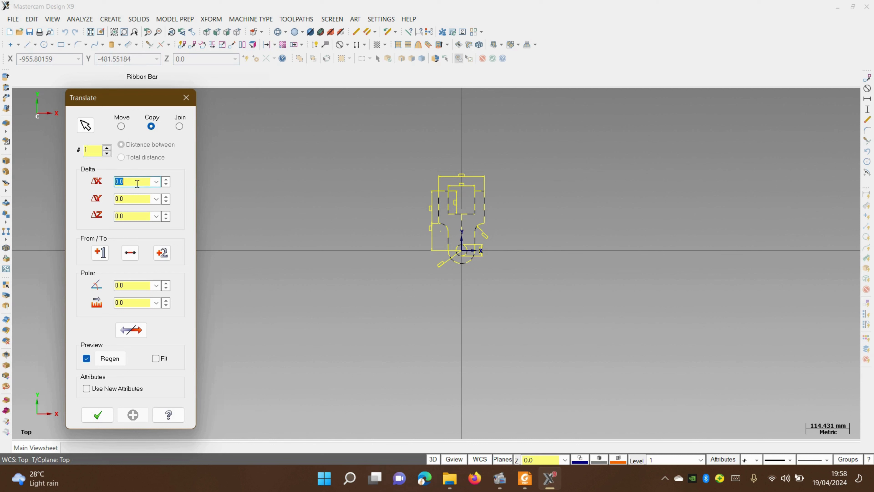
{"action": "type", "text": "50"}
{"action": "left_click", "coordinate": [134, 199]}
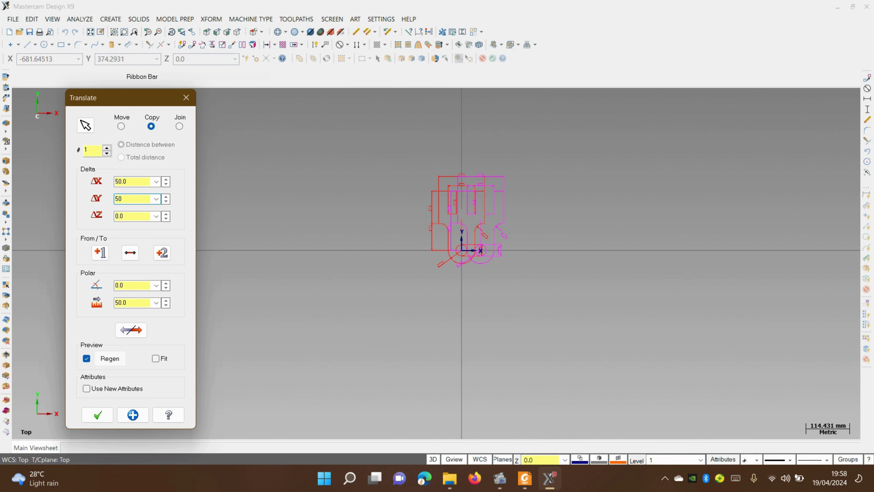
Step: Switch the translation from copy to move and apply it with ΔX -100 and ΔY 50
{"action": "left_click", "coordinate": [137, 180]}
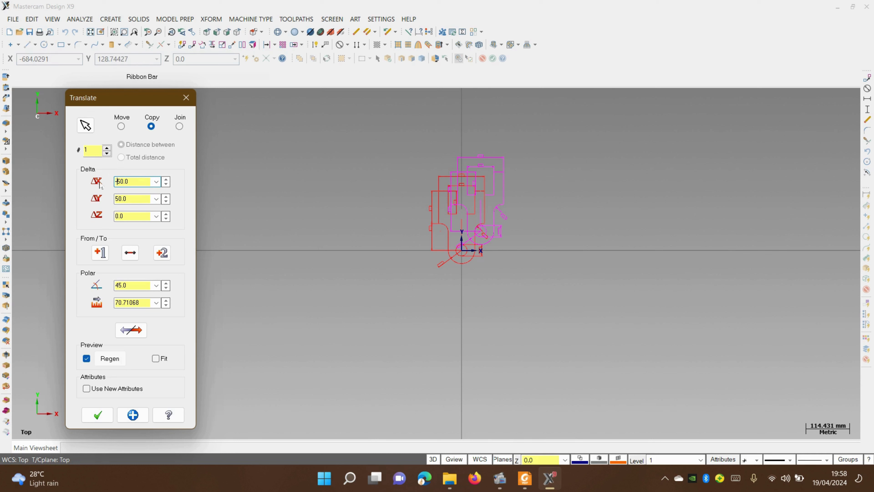
{"action": "left_click", "coordinate": [136, 199]}
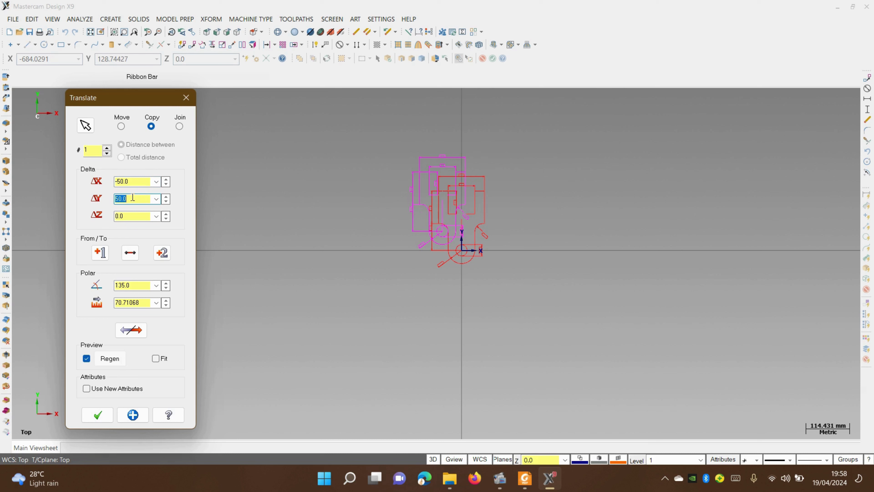
{"action": "left_click", "coordinate": [122, 126]}
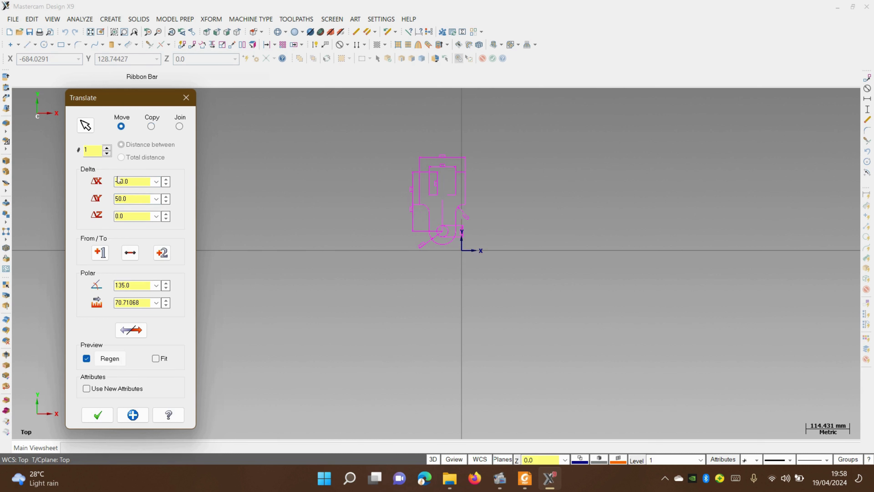
{"action": "left_click", "coordinate": [133, 181]}
{"action": "left_click", "coordinate": [119, 181]}
{"action": "left_click", "coordinate": [131, 198]}
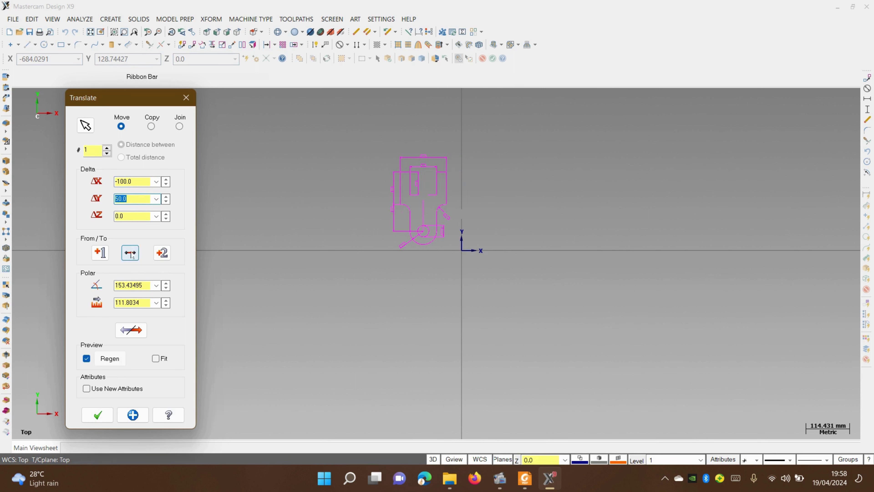
{"action": "left_click", "coordinate": [97, 415]}
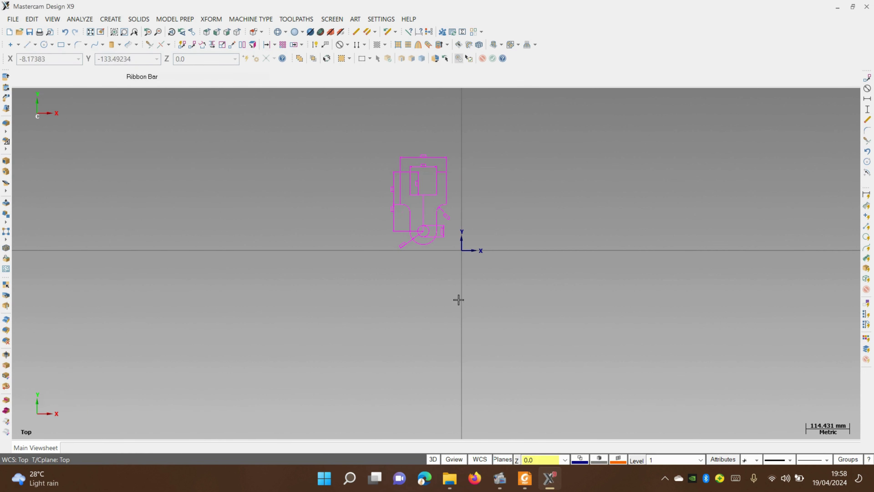
Step: Clear the transform result colors from the moved part 1 drawing
{"action": "left_click_drag", "start_coordinate": [363, 115], "coordinate": [479, 261]}
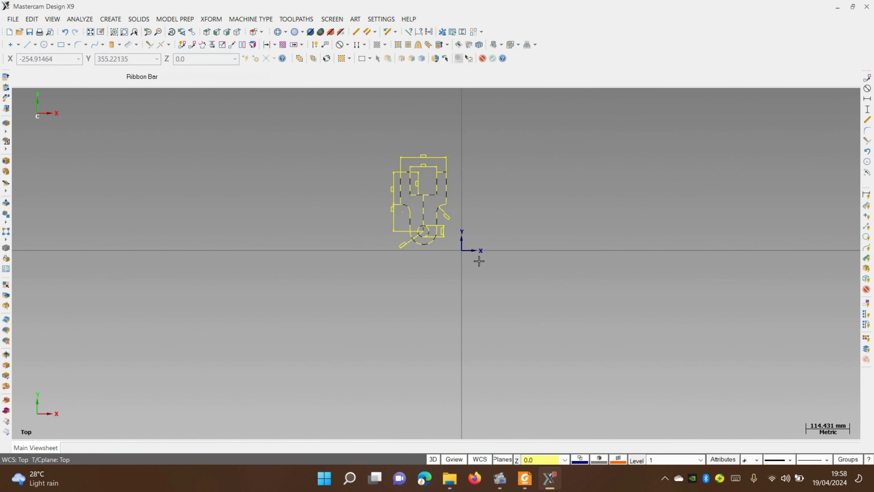
{"action": "right_click", "coordinate": [414, 207]}
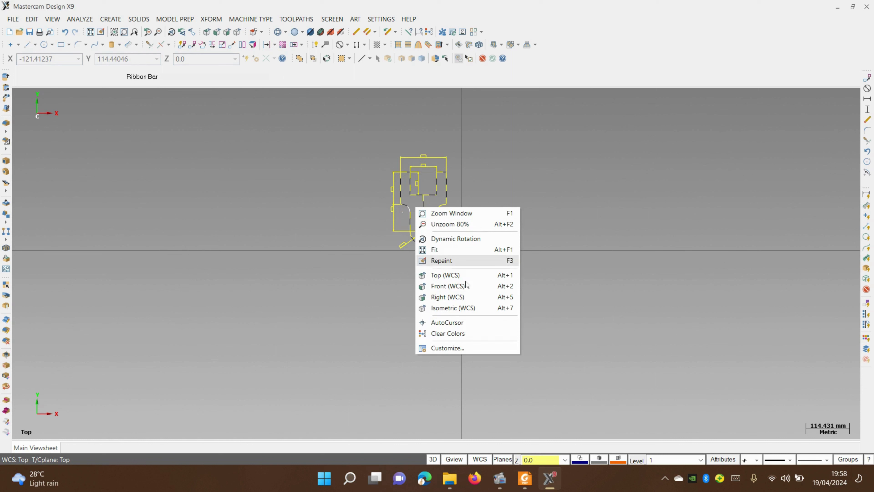
{"action": "left_click", "coordinate": [464, 334]}
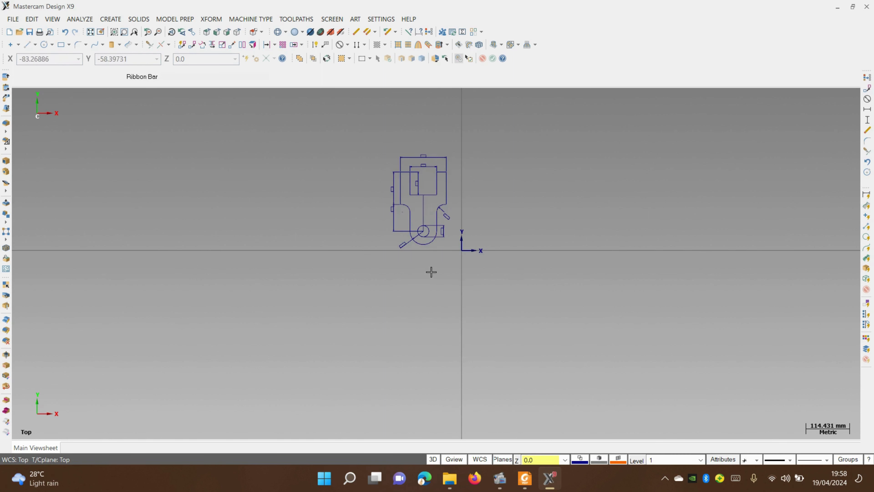
{"action": "scroll", "coordinate": [445, 242], "scroll_direction": "up", "scroll_amount": 3}
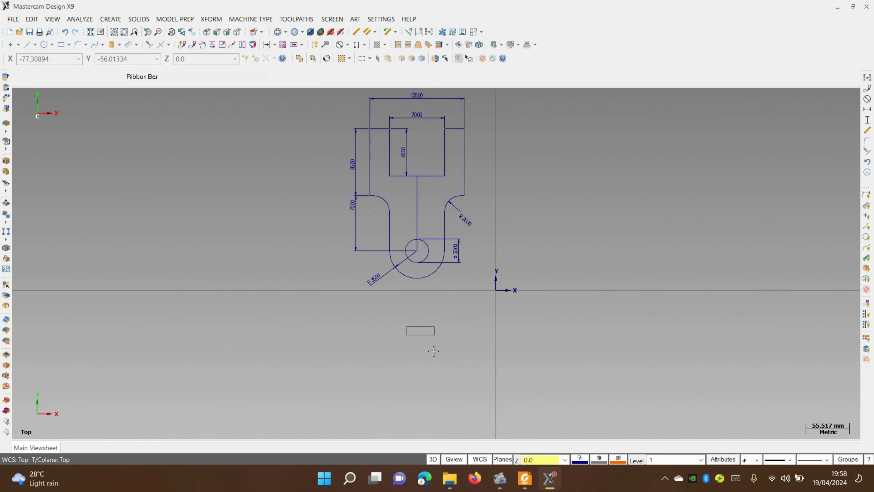
Step: Examine part 2's dimensions on the CAD/CAM-2D-01 sheet in Foxit PDF Reader and return to Mastercam
{"action": "left_click", "coordinate": [518, 470]}
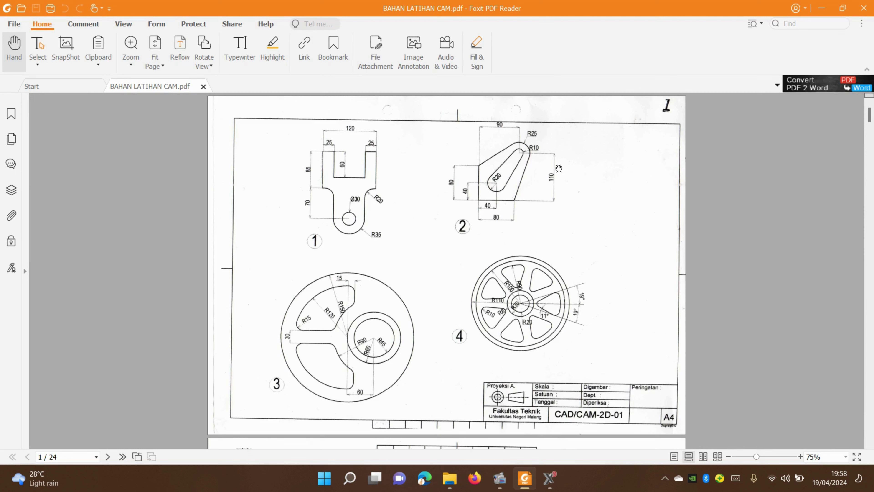
{"action": "mouse_move", "coordinate": [531, 487]}
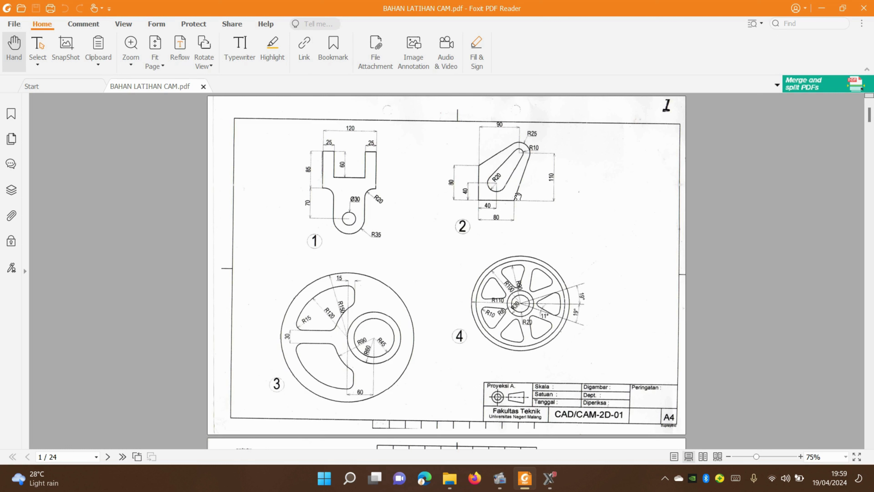
{"action": "left_click", "coordinate": [822, 8]}
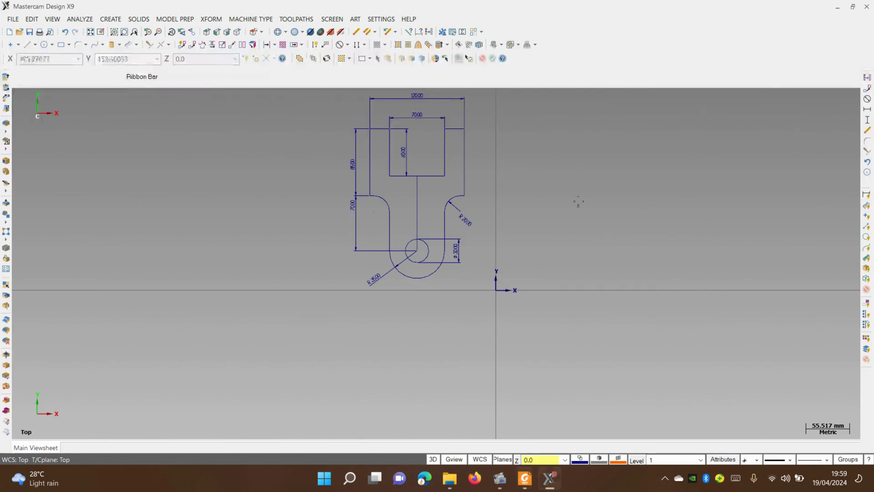
Step: Draw a horizontal line from the origin in the positive X direction with a length of 80 mm
{"action": "left_click", "coordinate": [27, 45]}
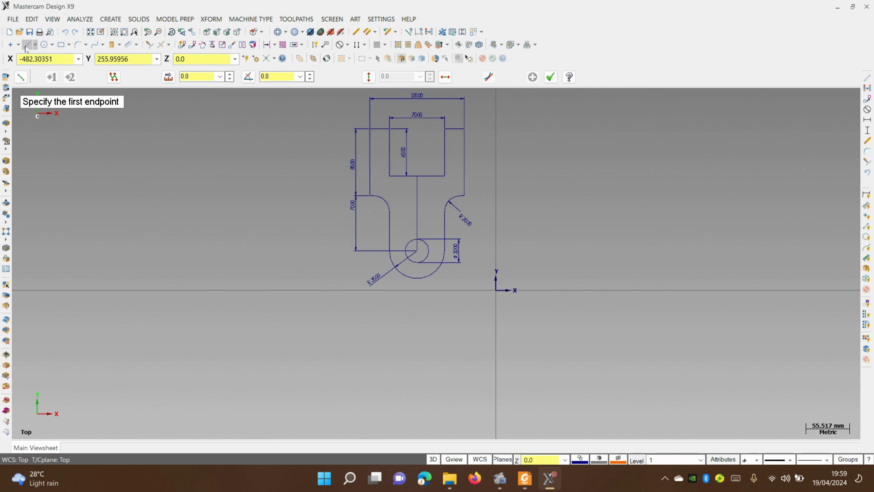
{"action": "left_click", "coordinate": [496, 291]}
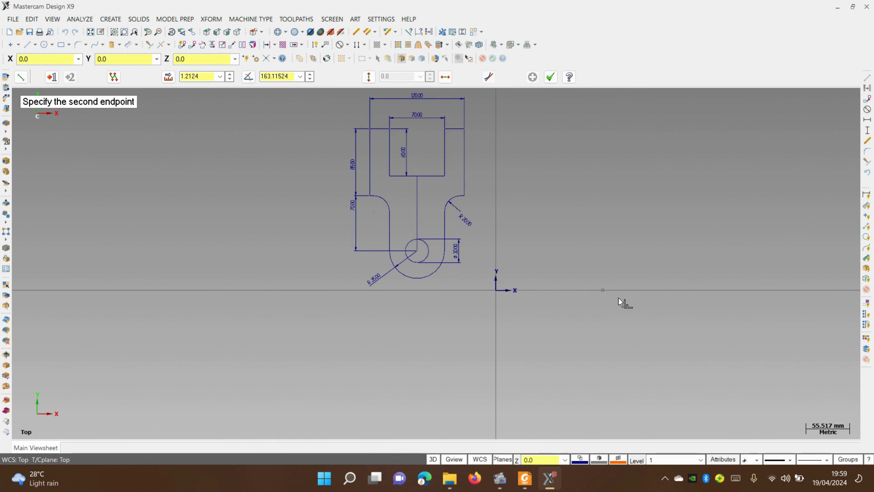
{"action": "left_click", "coordinate": [618, 290]}
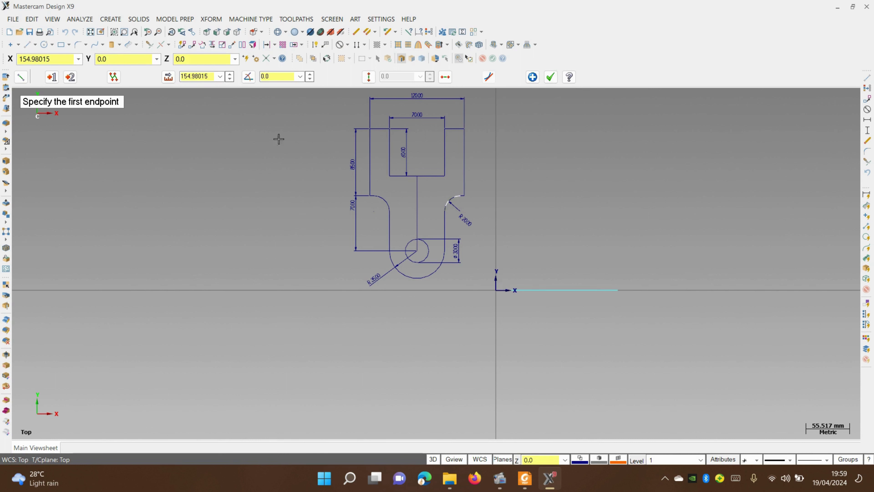
{"action": "left_click", "coordinate": [193, 78]}
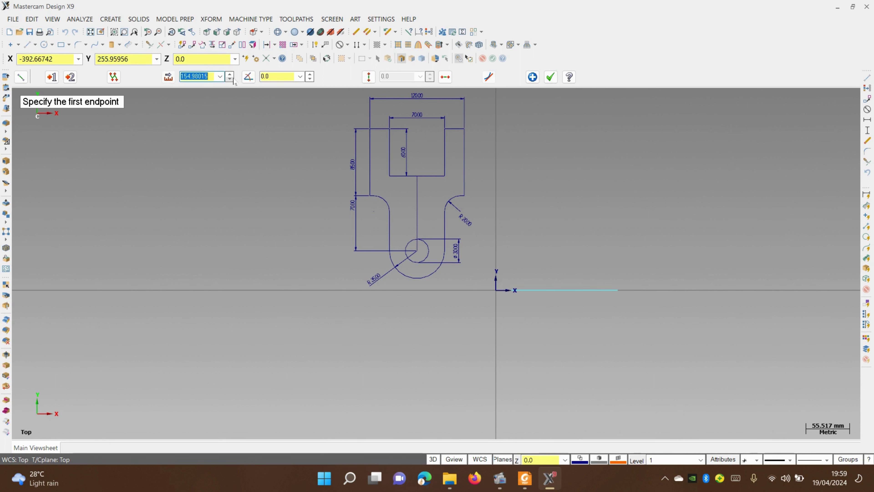
{"action": "type", "text": "80"}
{"action": "key", "text": "Return"}
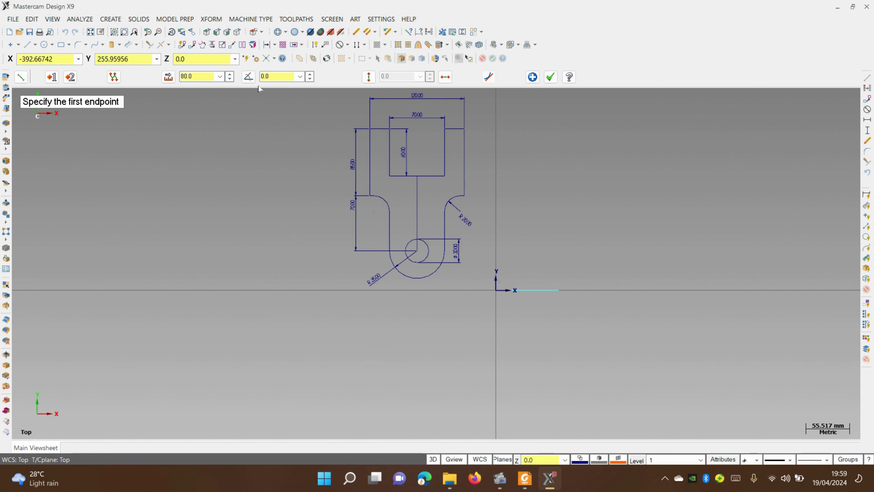
Step: Draw a vertical line upward from the origin with a length of 80 mm and end the line command
{"action": "left_click", "coordinate": [495, 290]}
{"action": "left_click", "coordinate": [496, 230]}
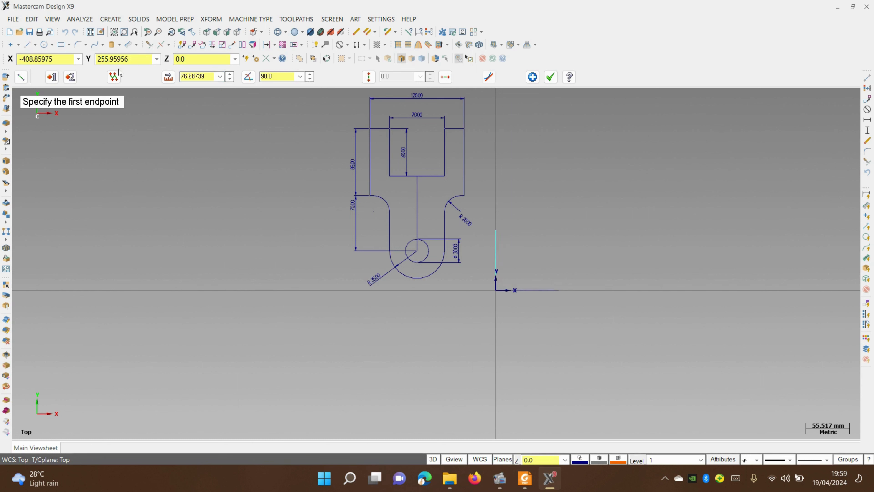
{"action": "left_click", "coordinate": [187, 75]}
{"action": "type", "text": "80"}
{"action": "key", "text": "Return"}
{"action": "scroll", "coordinate": [467, 293], "scroll_direction": "up", "scroll_amount": 5}
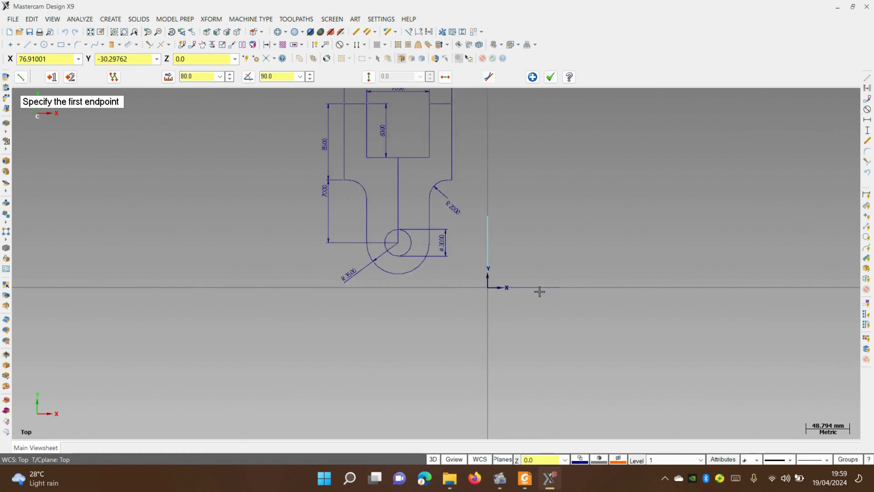
{"action": "key", "text": "Escape"}
{"action": "scroll", "coordinate": [467, 301], "scroll_direction": "down", "scroll_amount": 1}
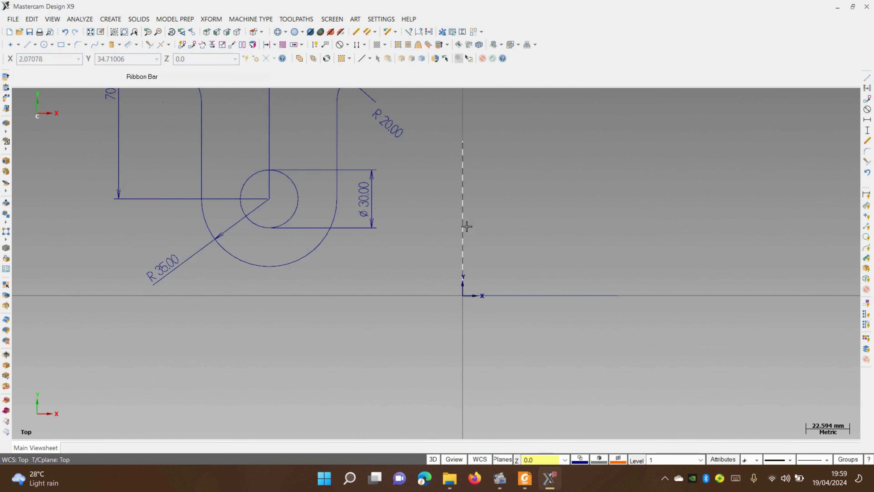
{"action": "scroll", "coordinate": [505, 321], "scroll_direction": "down", "scroll_amount": 3}
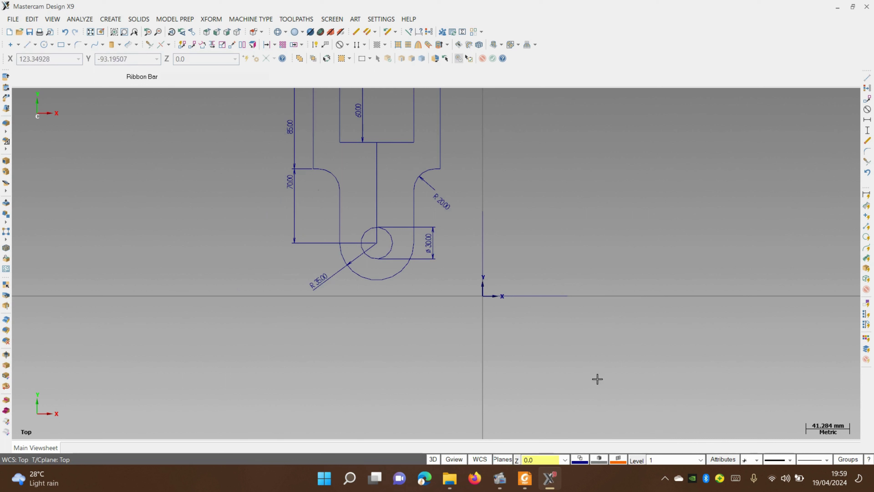
Step: Draw a circle of radius 20 mm centered on the origin
{"action": "left_click", "coordinate": [43, 44]}
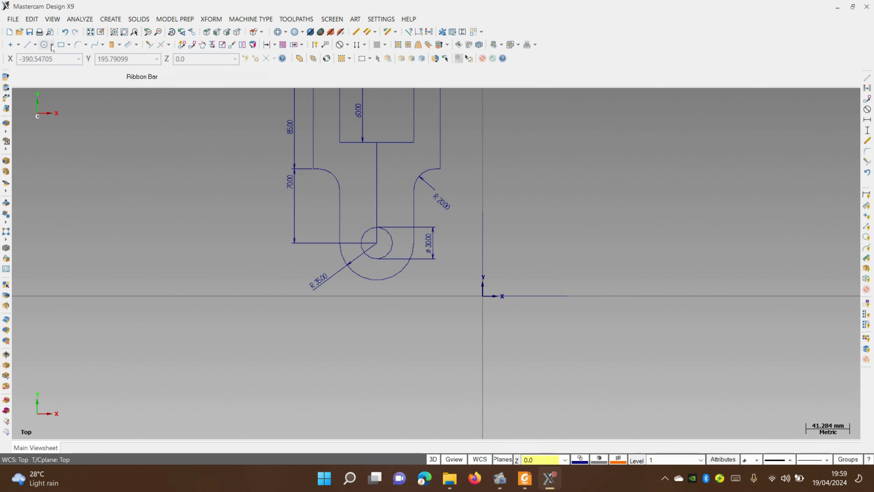
{"action": "left_click", "coordinate": [483, 296]}
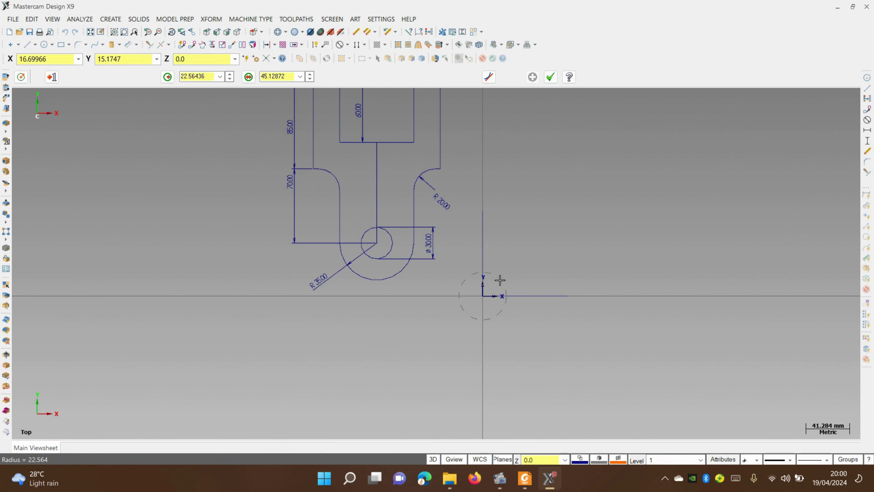
{"action": "left_click", "coordinate": [501, 279]}
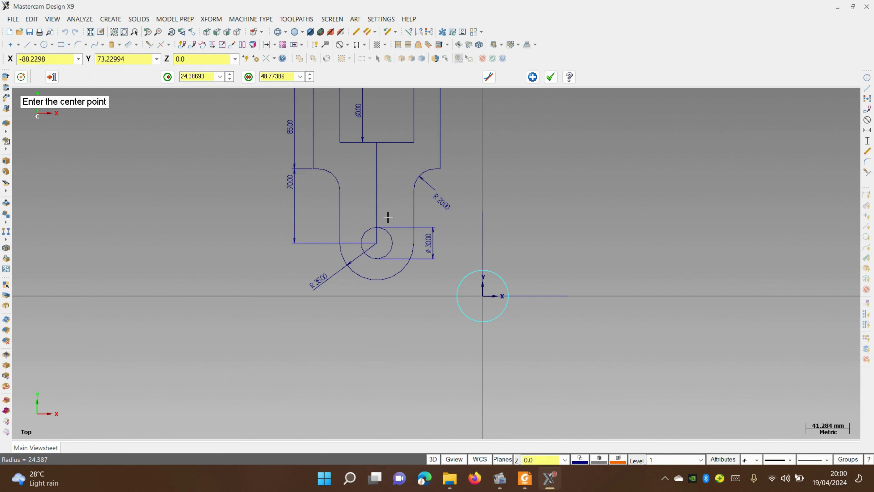
{"action": "left_click", "coordinate": [201, 76]}
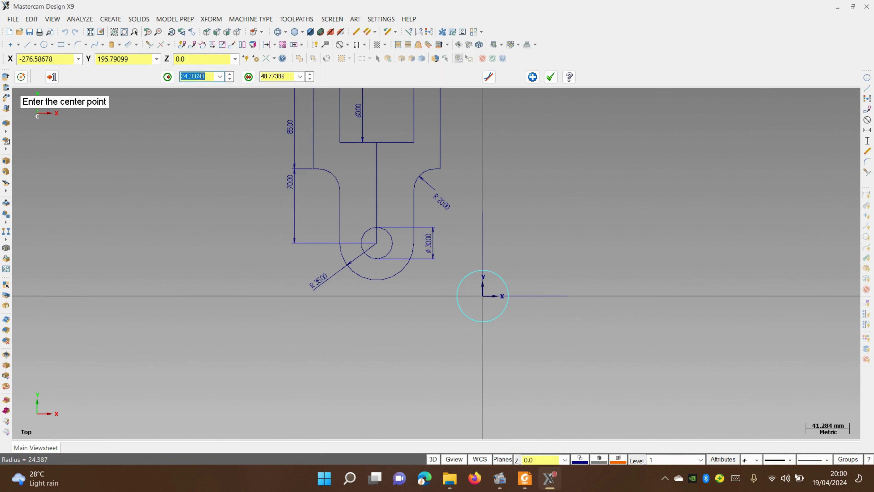
{"action": "type", "text": "20"}
{"action": "key", "text": "Return"}
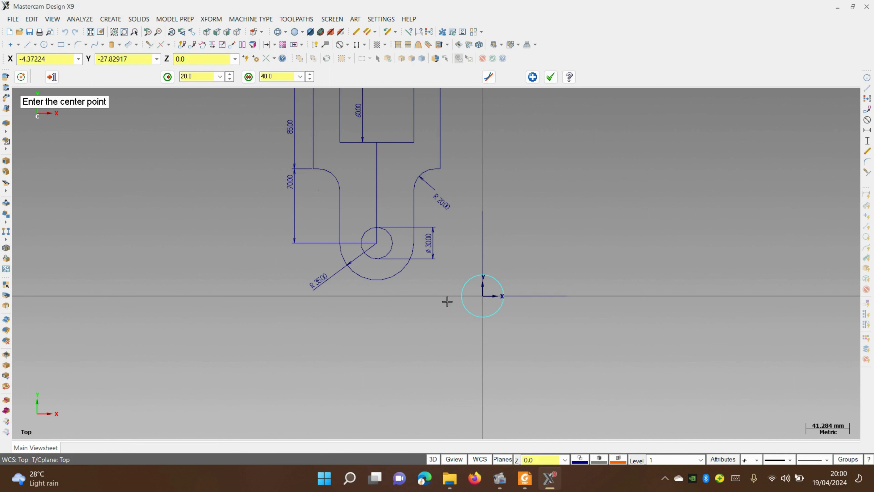
{"action": "key", "text": "Escape"}
Step: Start a Translate move of the circle at the origin and open its ΔX value for editing
{"action": "left_click", "coordinate": [212, 19]}
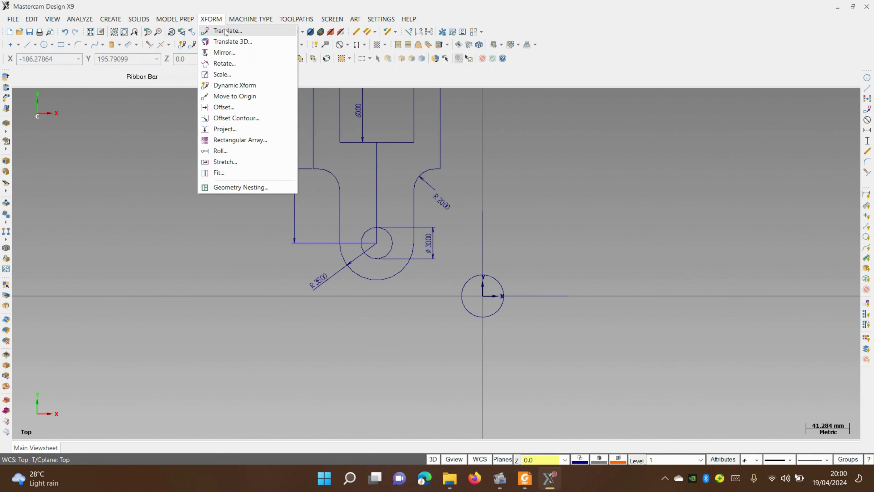
{"action": "left_click", "coordinate": [225, 31]}
{"action": "left_click", "coordinate": [463, 301]}
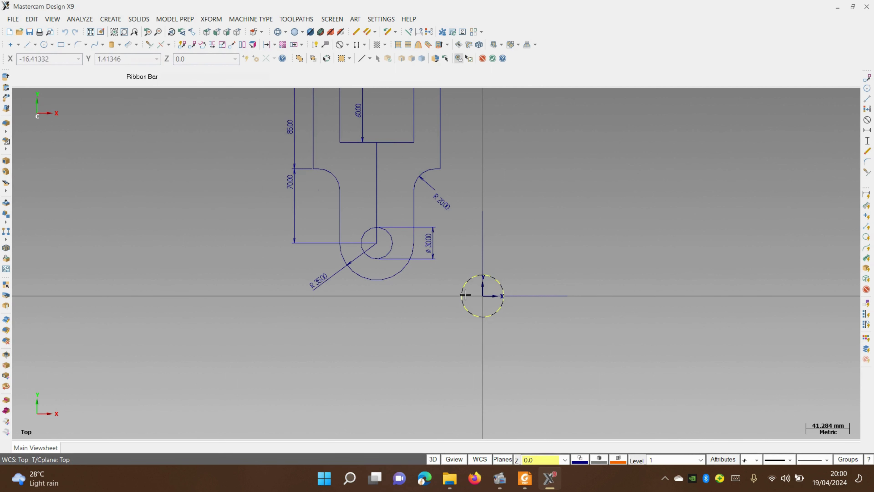
{"action": "key", "text": "Return"}
{"action": "left_click", "coordinate": [124, 181]}
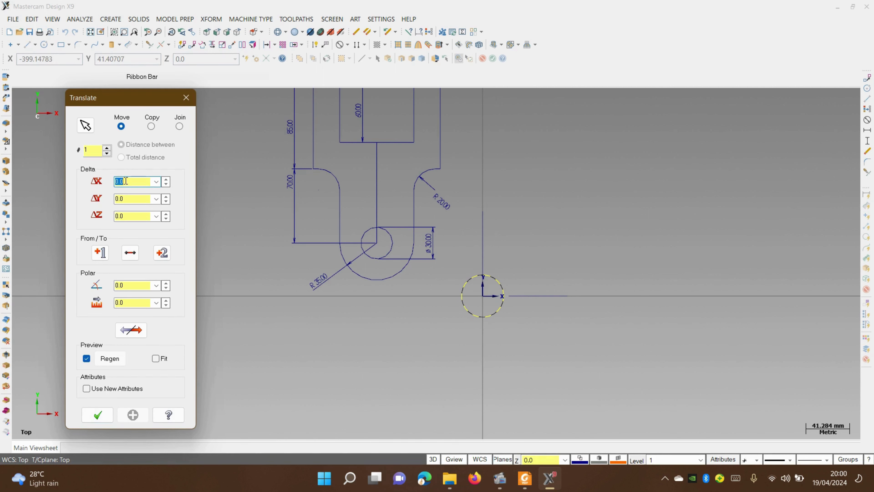